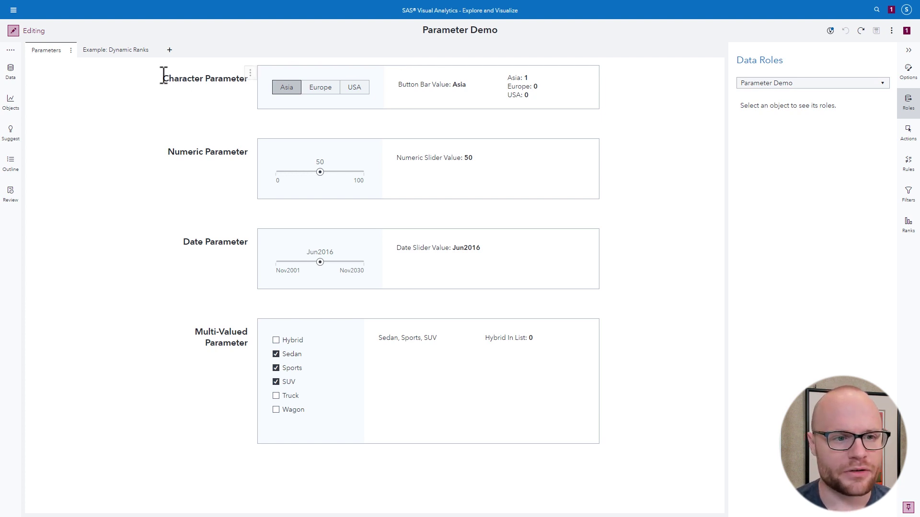
- Open the Data pane listing the CARS data items and the Character, Date, Multi-Value and Numeric parameters
{"action": "left_click", "coordinate": [15, 80]}
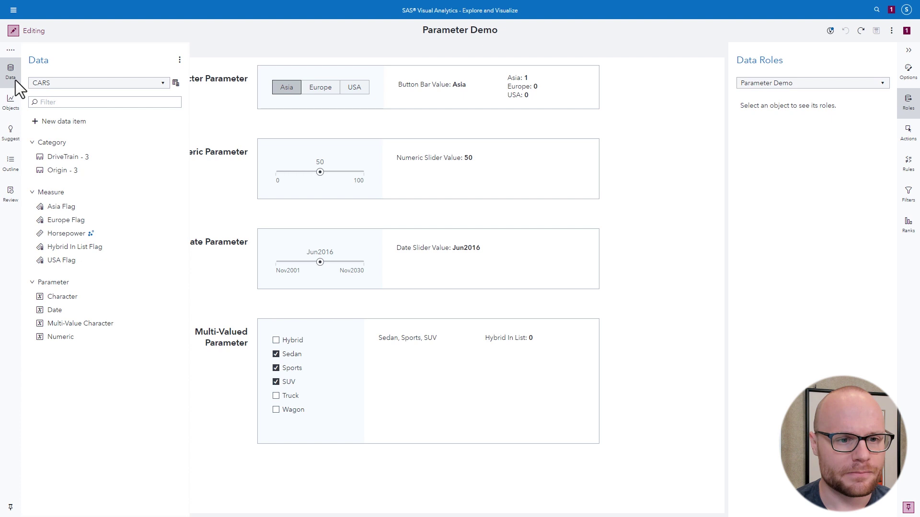
- Create numeric Parameter 1 with minimum 0, maximum 100 and default 50
{"action": "left_click", "coordinate": [58, 122]}
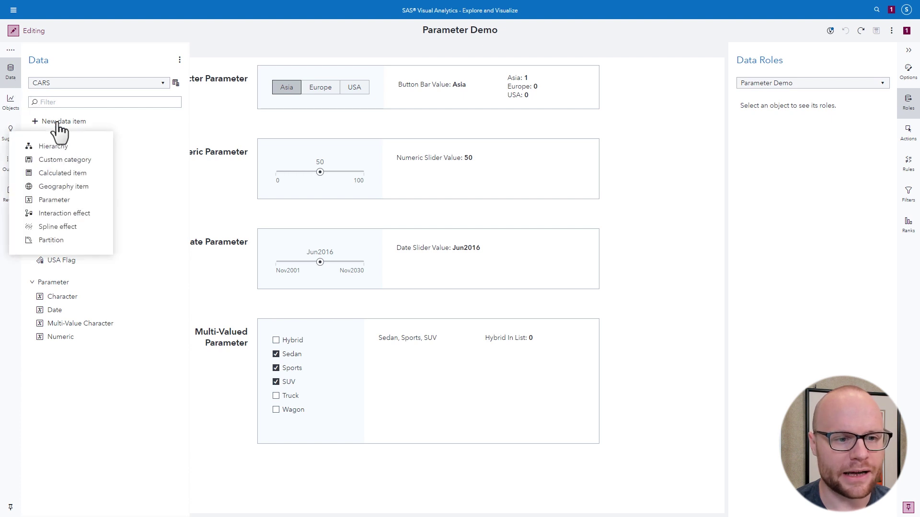
{"action": "left_click", "coordinate": [65, 204]}
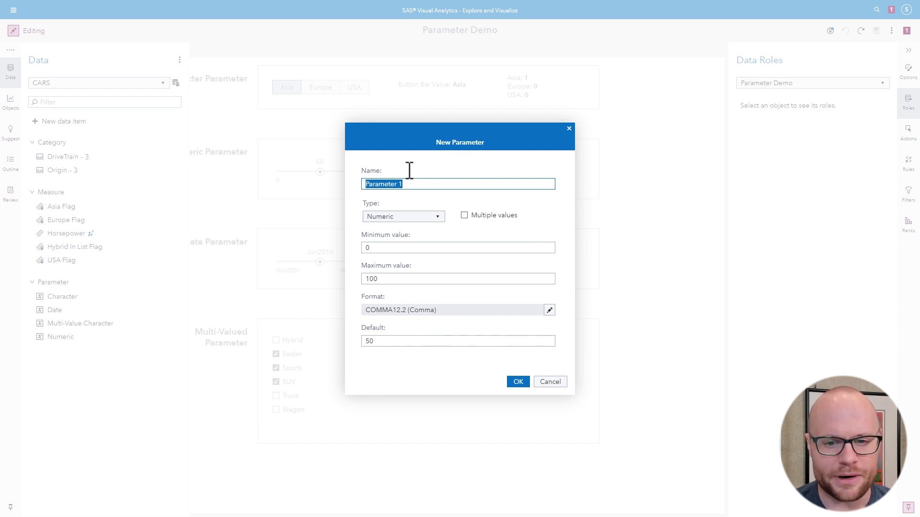
{"action": "left_click", "coordinate": [422, 218]}
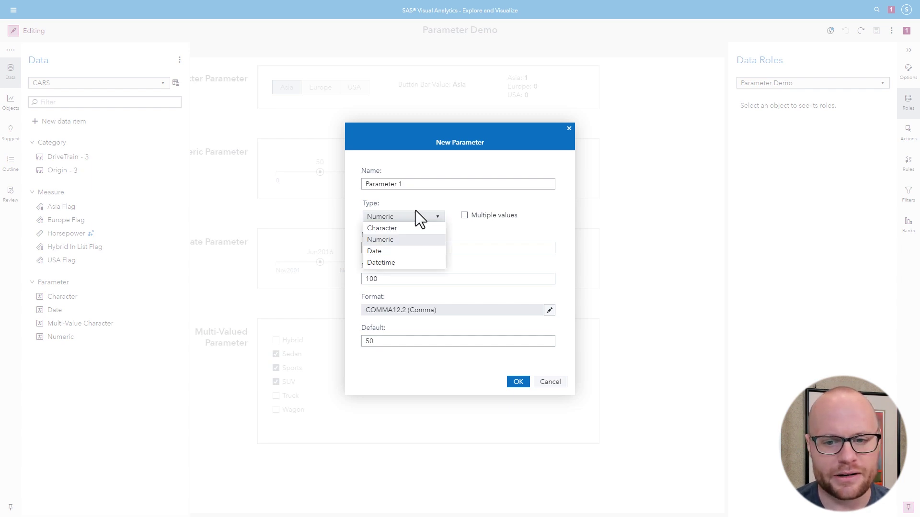
{"action": "left_click", "coordinate": [415, 216]}
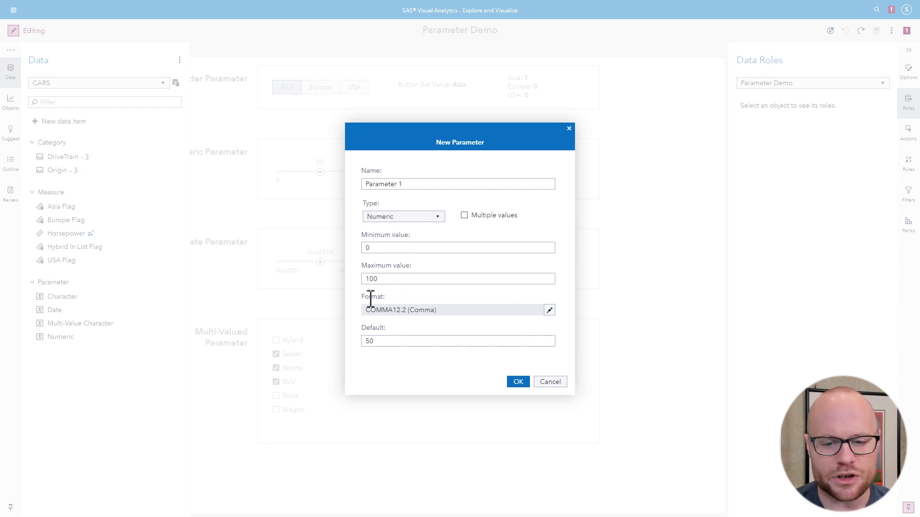
{"action": "left_click", "coordinate": [516, 382]}
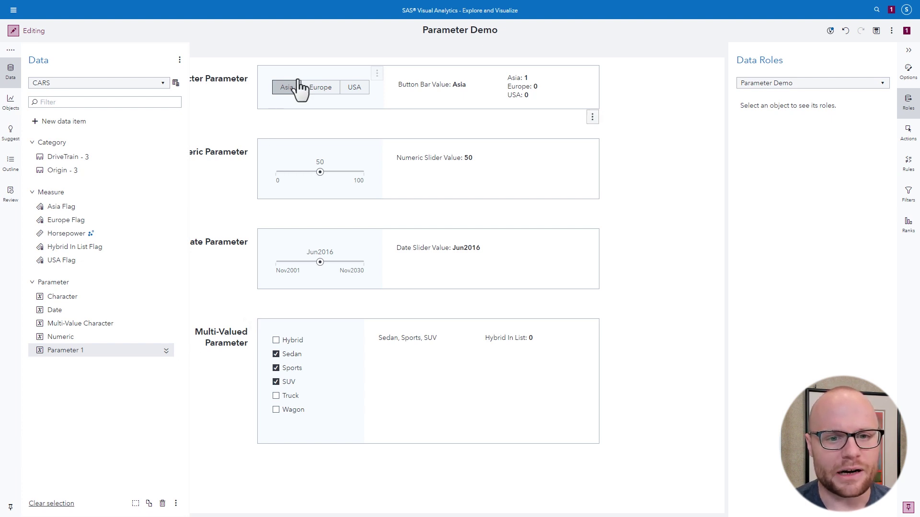
- Try Europe and USA on the Origin button bar, settle on Asia, then inspect the Button Bar Value text's roles
{"action": "left_click", "coordinate": [329, 73]}
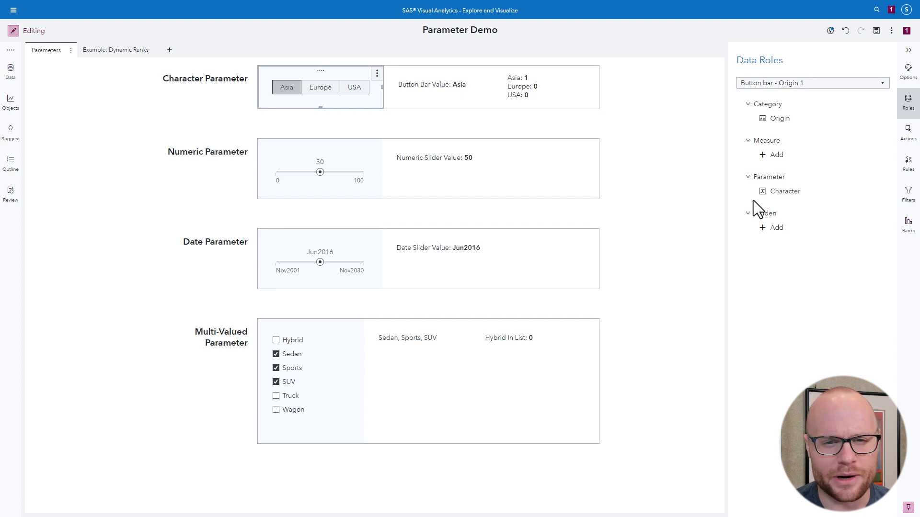
{"action": "left_click", "coordinate": [319, 94]}
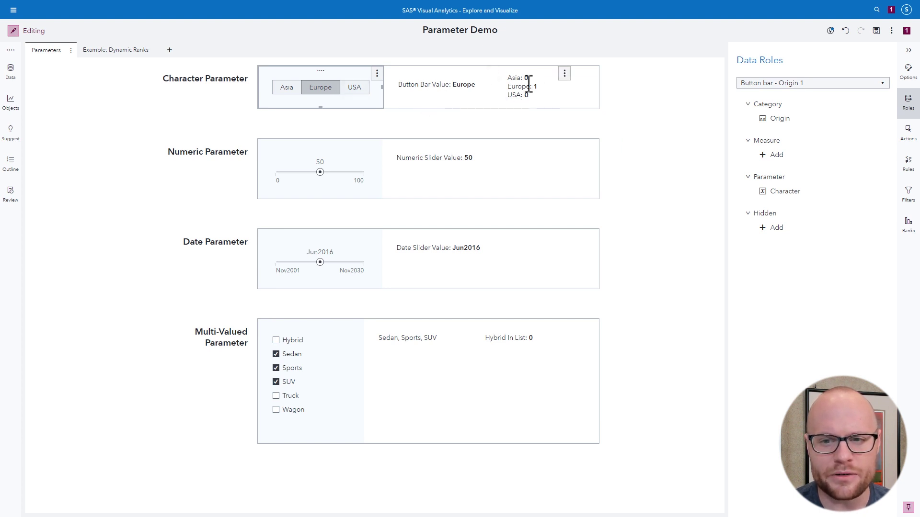
{"action": "left_click", "coordinate": [356, 91]}
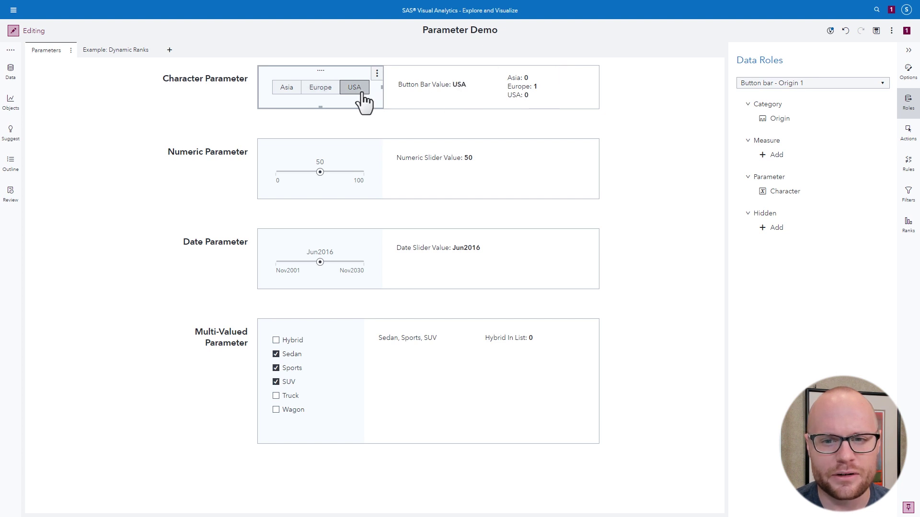
{"action": "left_click", "coordinate": [330, 91]}
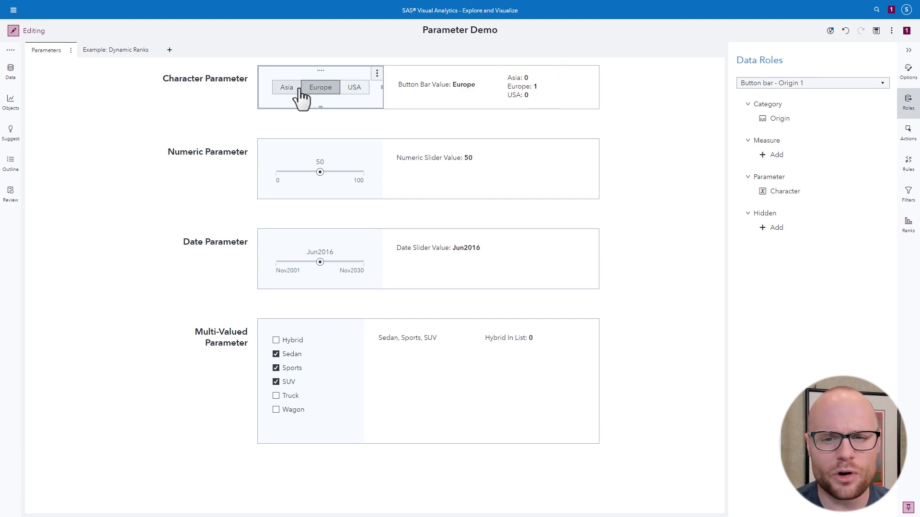
{"action": "left_click", "coordinate": [297, 90]}
{"action": "left_click", "coordinate": [431, 87]}
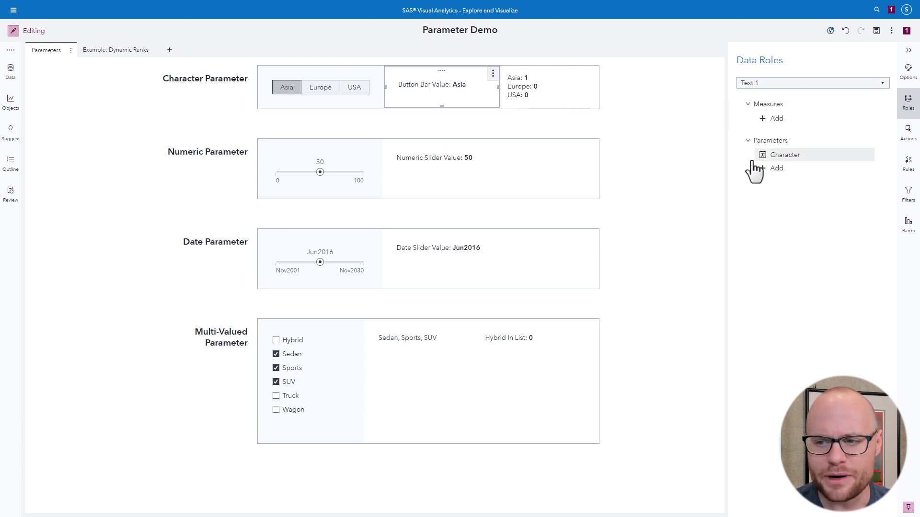
- Reveal the {Character} placeholder in the Button Bar Value text, then inspect the Asia/Europe/USA counts text
{"action": "double_click", "coordinate": [435, 89]}
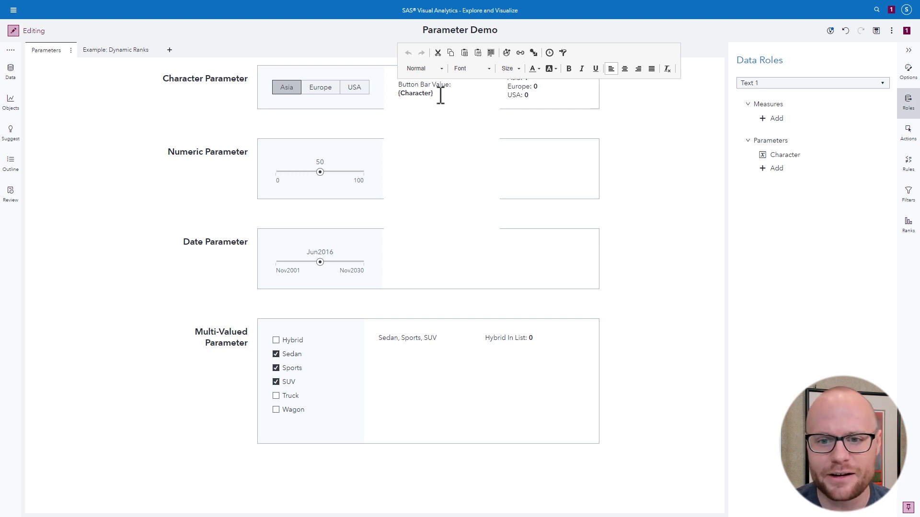
{"action": "left_click", "coordinate": [440, 94]}
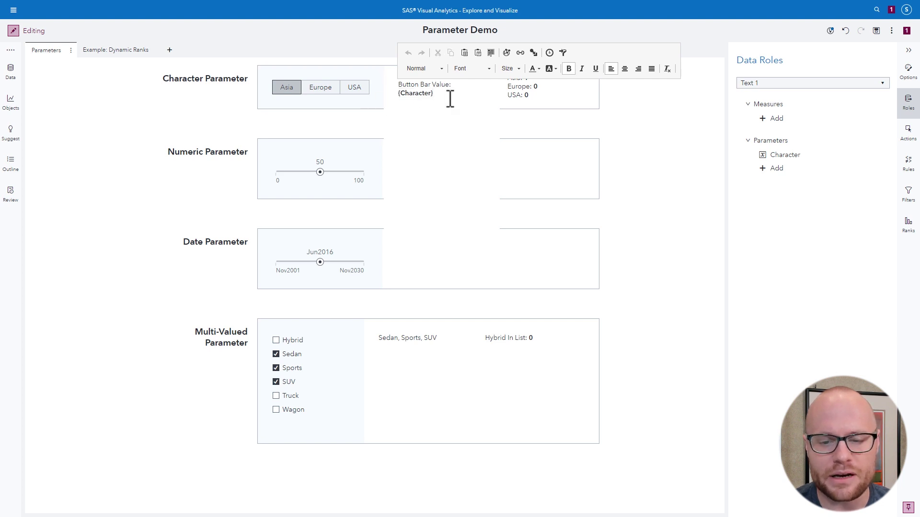
{"action": "left_click", "coordinate": [521, 92]}
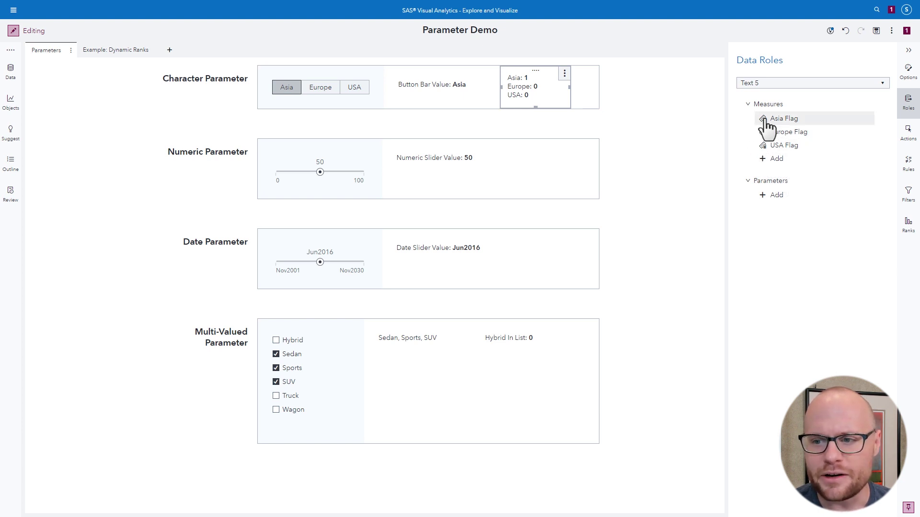
- Open the Asia Flag calculation from the Data pane and show it as text code
{"action": "left_click", "coordinate": [13, 76]}
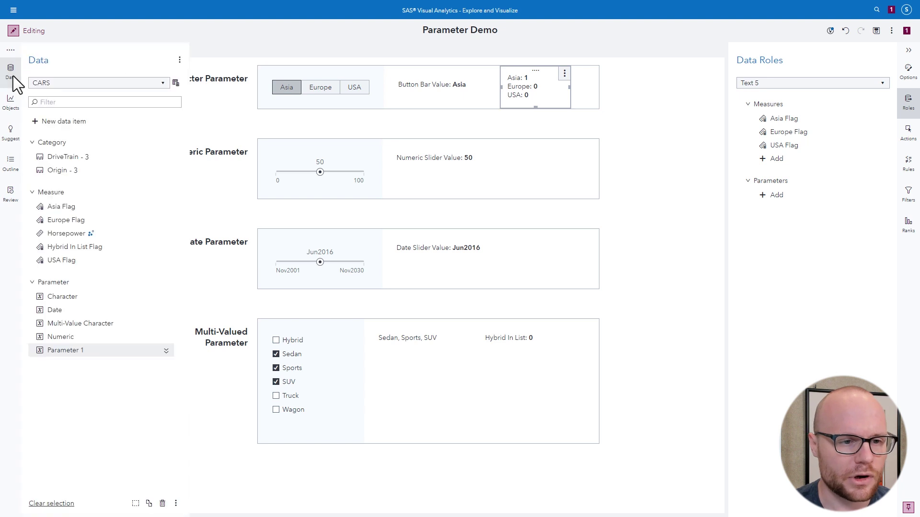
{"action": "right_click", "coordinate": [67, 211]}
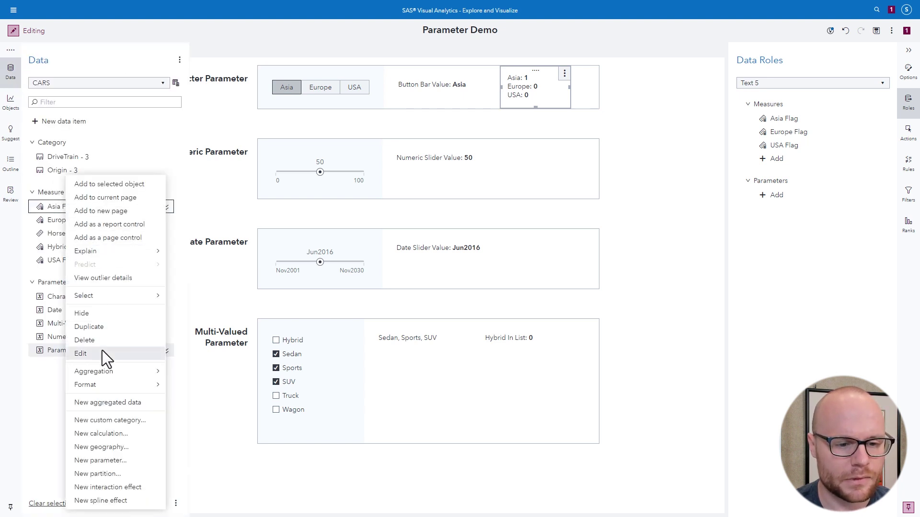
{"action": "key", "text": "Escape"}
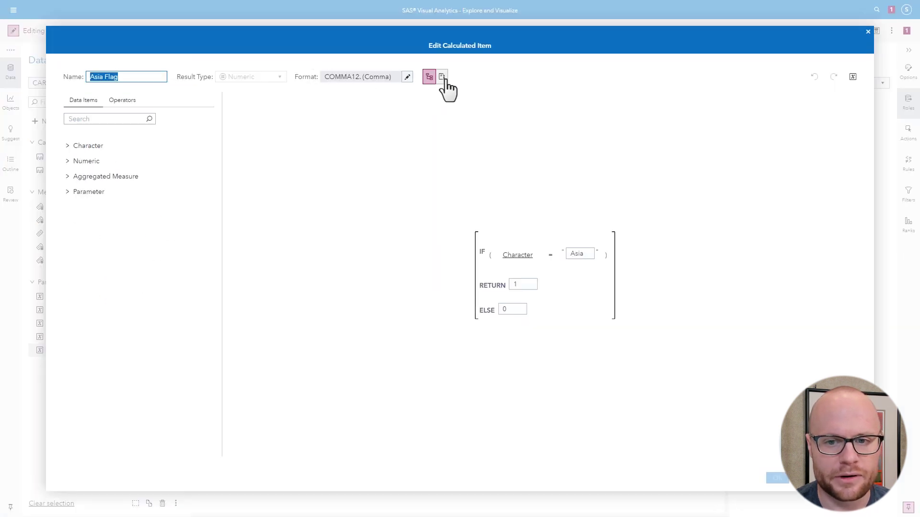
{"action": "left_click", "coordinate": [442, 77]}
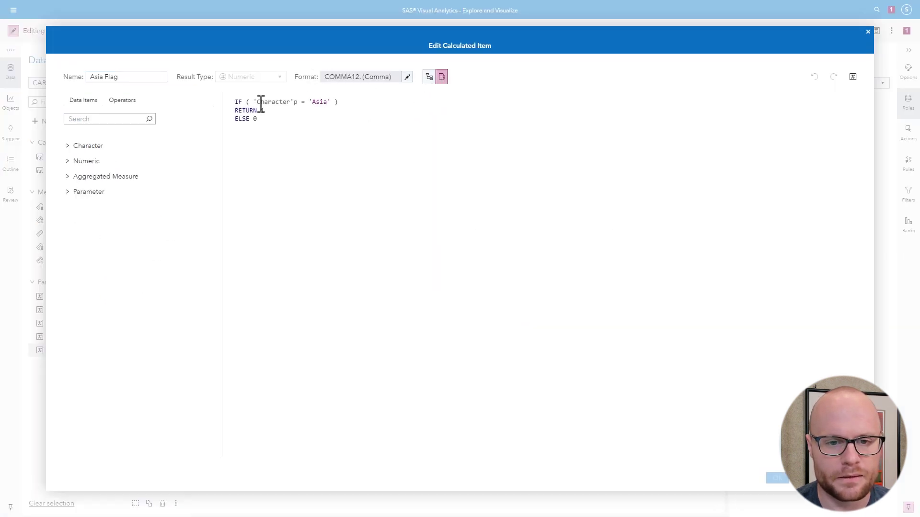
- Walk through the formula: the 'Character'p = 'Asia' test, RETURN 1, and ELSE 0
{"action": "left_click_drag", "start_coordinate": [253, 102], "coordinate": [333, 103]}
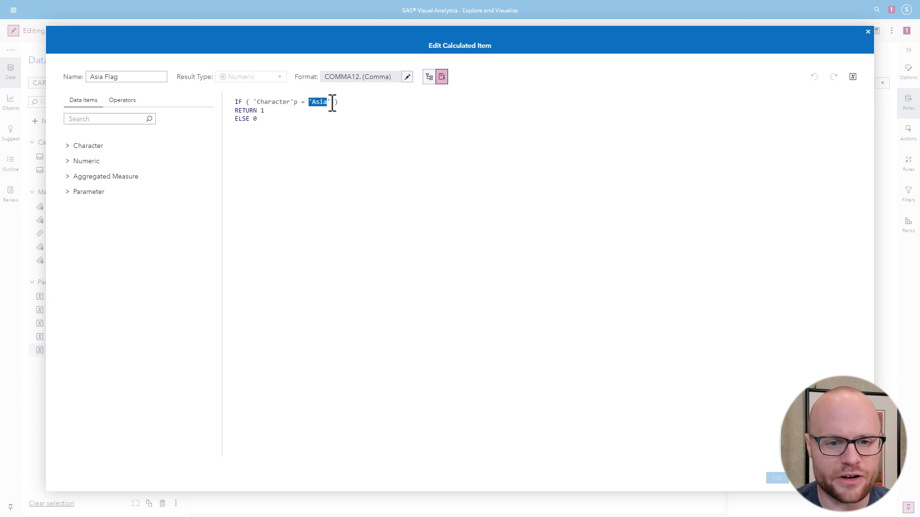
{"action": "left_click", "coordinate": [264, 110]}
{"action": "double_click", "coordinate": [262, 111]}
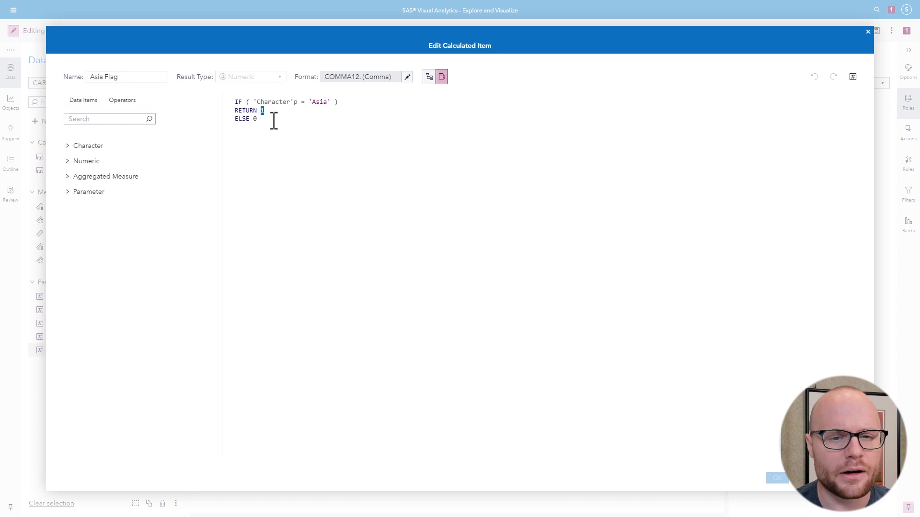
{"action": "left_click", "coordinate": [278, 120]}
{"action": "double_click", "coordinate": [255, 119]}
{"action": "left_click", "coordinate": [281, 120]}
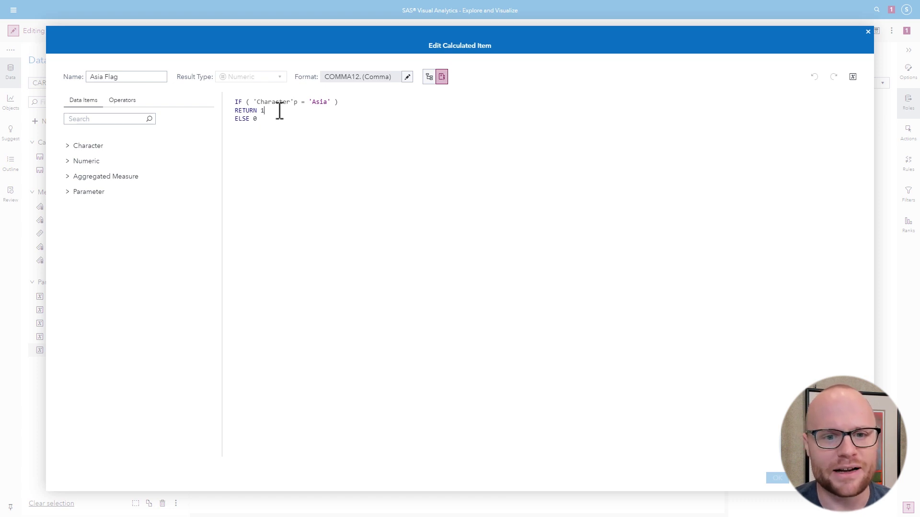
{"action": "left_click", "coordinate": [267, 117]}
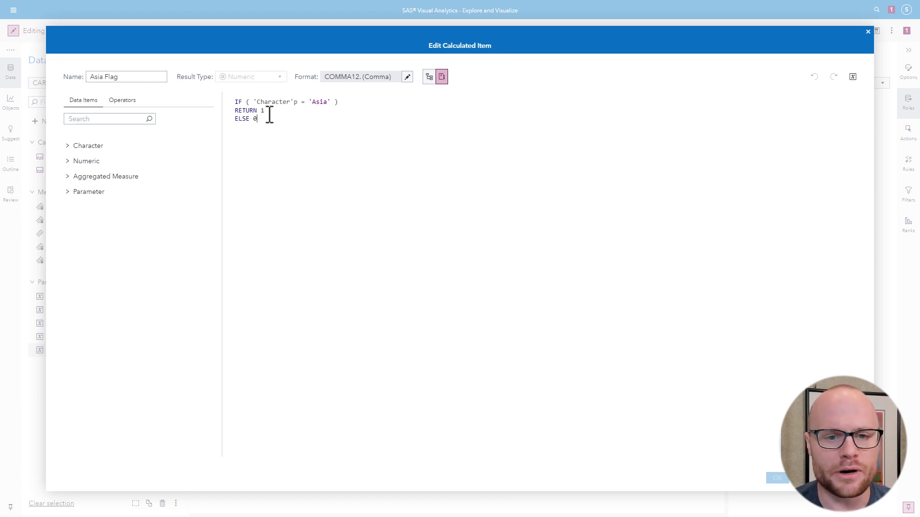
{"action": "double_click", "coordinate": [262, 110]}
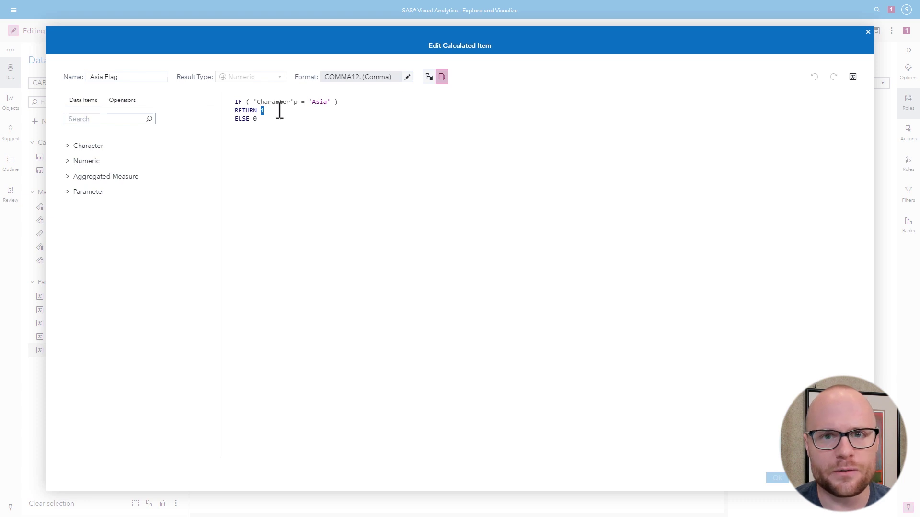
{"action": "left_click", "coordinate": [280, 110]}
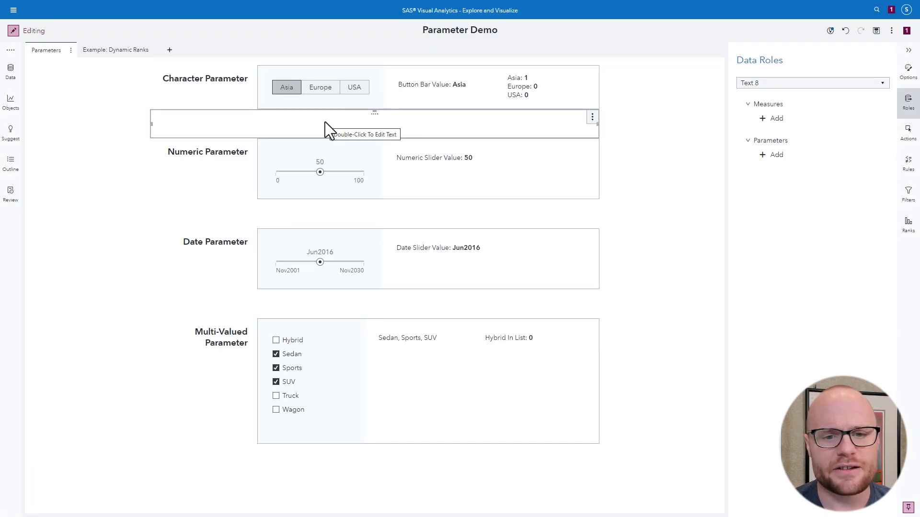
- Check that the numeric slider uses the Numeric parameter, then reopen the CARS data items
{"action": "left_click", "coordinate": [324, 151]}
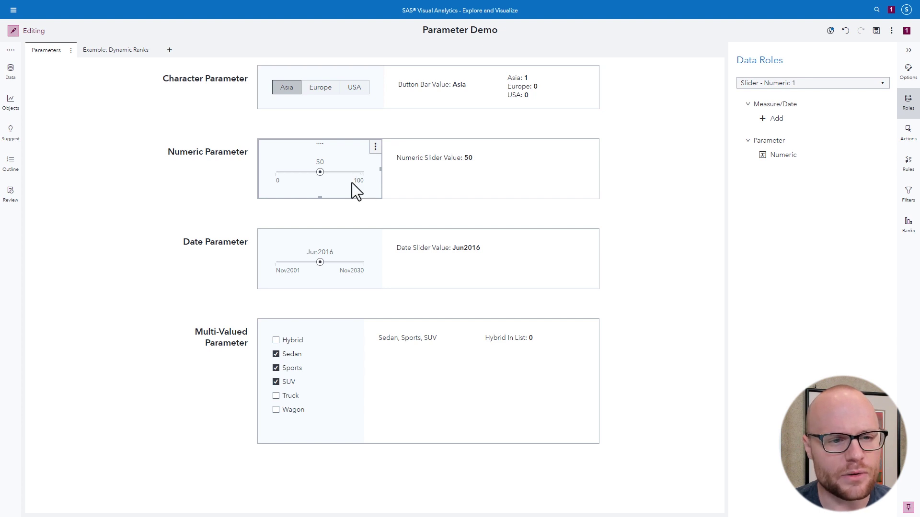
{"action": "left_click", "coordinate": [14, 75]}
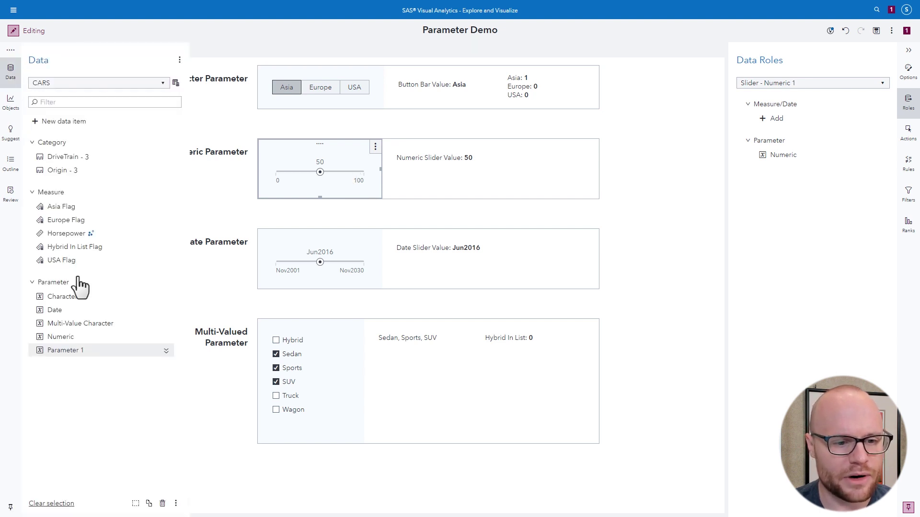
- Change the Numeric parameter's maximum value from 100 to 200
{"action": "right_click", "coordinate": [70, 337]}
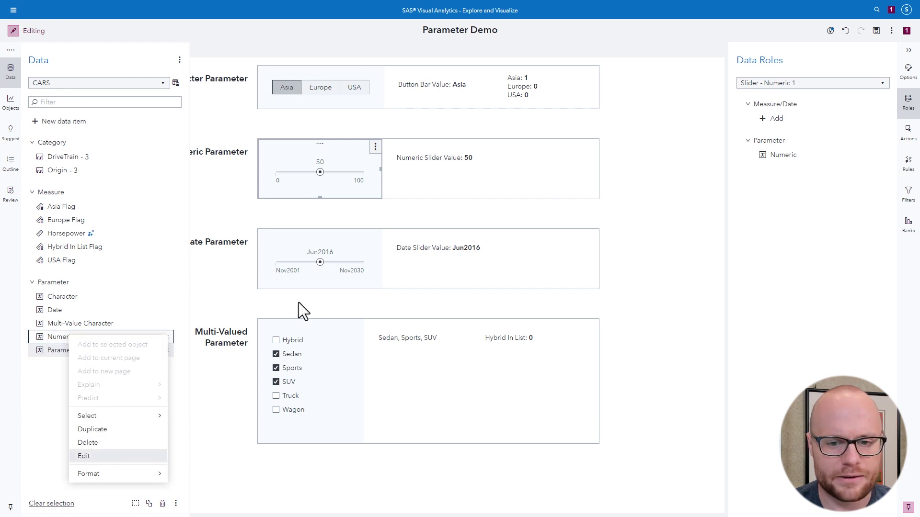
{"action": "key", "text": "Return"}
{"action": "left_click", "coordinate": [387, 288]}
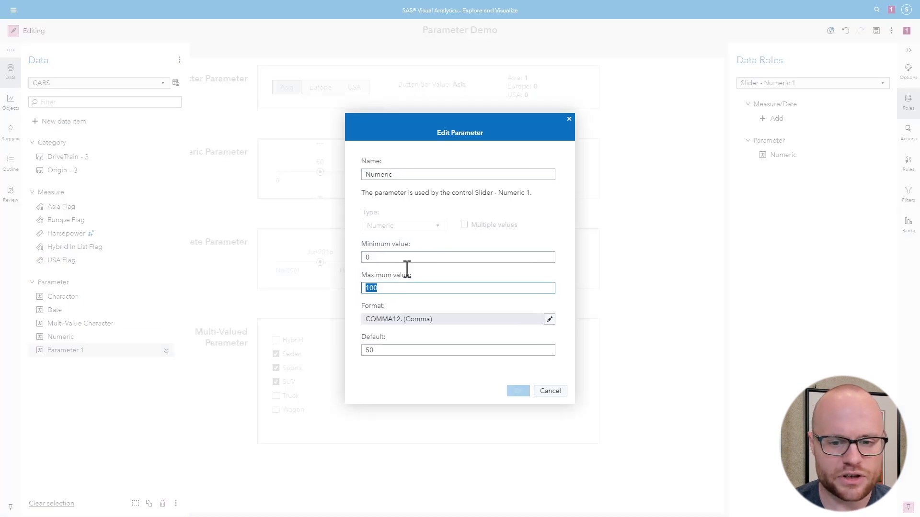
{"action": "type", "text": "200"}
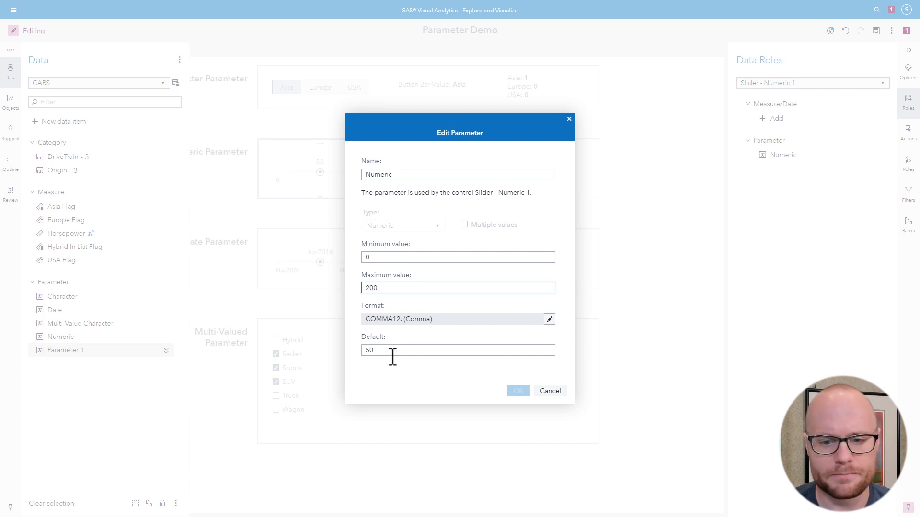
{"action": "left_click", "coordinate": [435, 375]}
{"action": "left_click", "coordinate": [518, 392]}
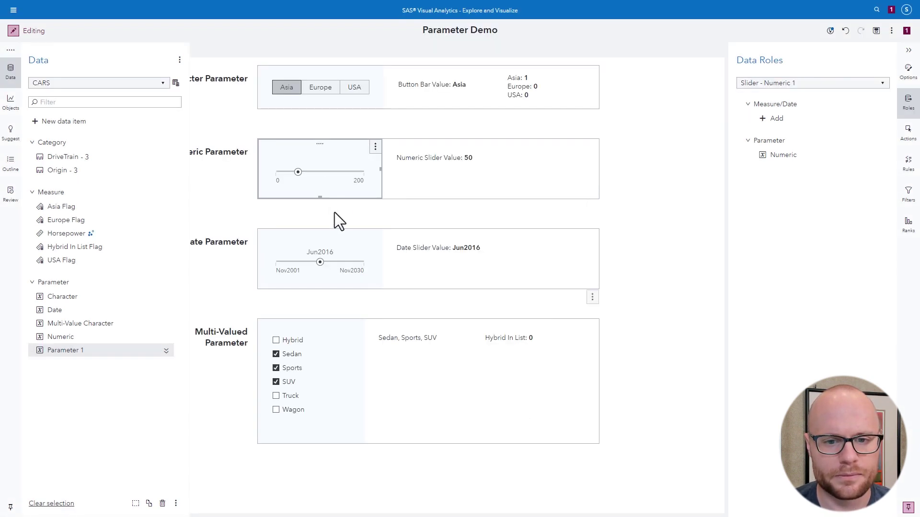
- Drag the numeric slider to 123 and check the Numeric Slider Value text shows 123
{"action": "left_click", "coordinate": [317, 157]}
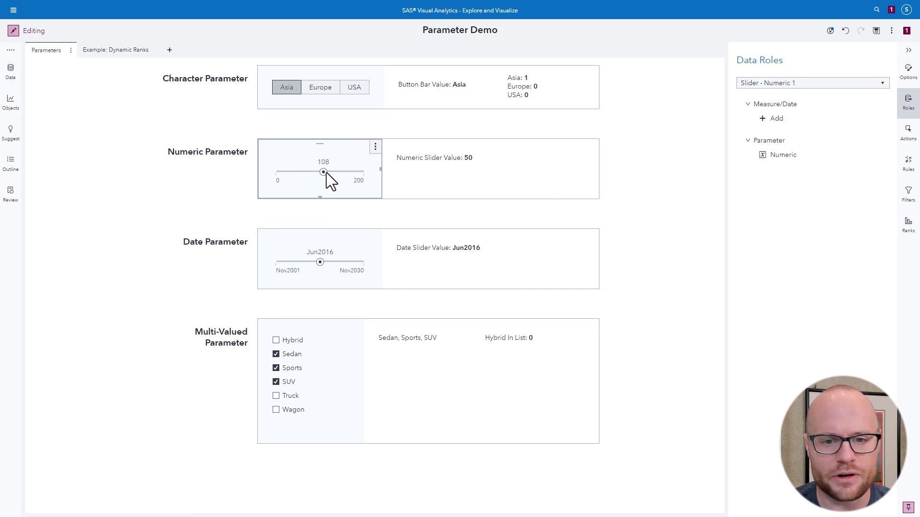
{"action": "left_click_drag", "start_coordinate": [327, 172], "coordinate": [331, 173]}
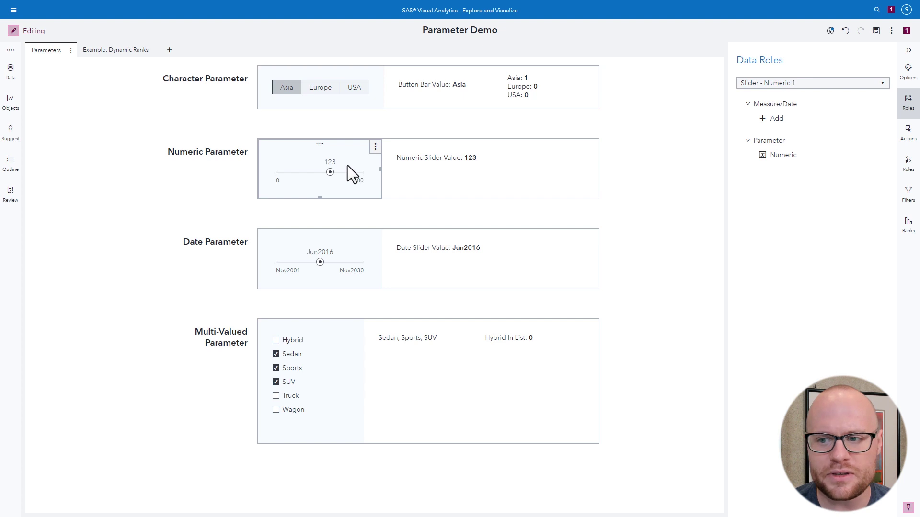
{"action": "left_click", "coordinate": [423, 160]}
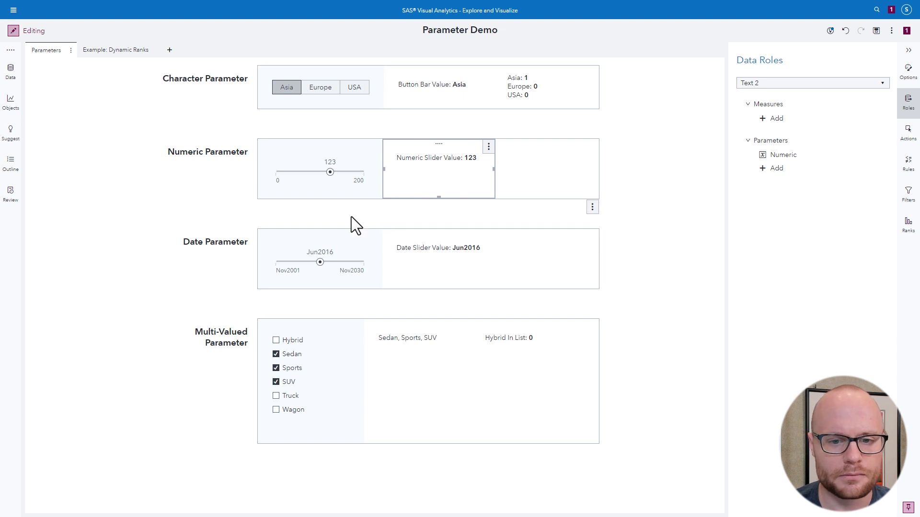
- Set the date slider to Nov2019, verify the Date Slider Value text, and select the Type list
{"action": "left_click", "coordinate": [340, 237]}
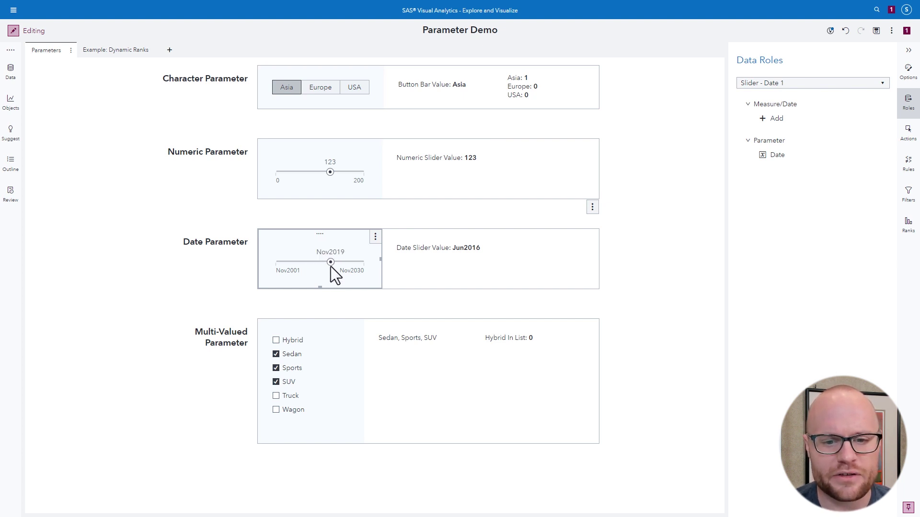
{"action": "left_click", "coordinate": [431, 249]}
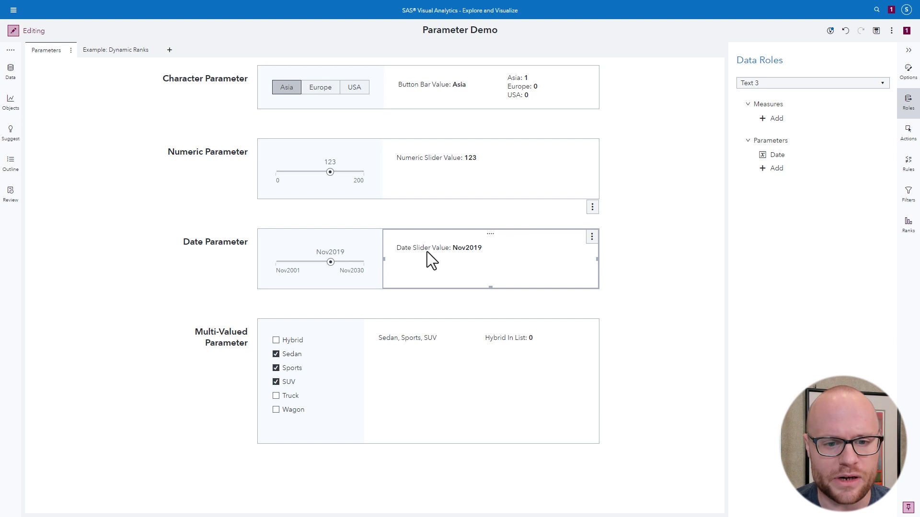
{"action": "left_click", "coordinate": [337, 328]}
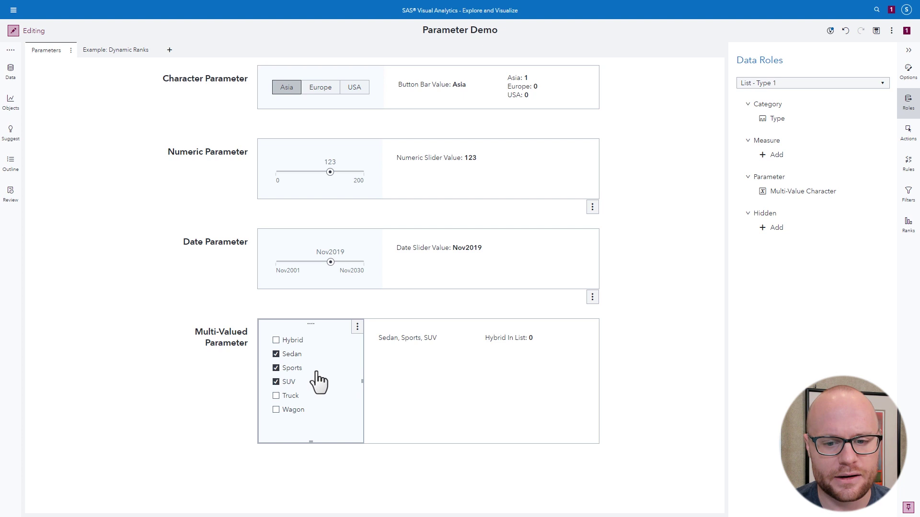
- Check Truck, Wagon and Hybrid in the Type list so Hybrid In List reads 1
{"action": "left_click", "coordinate": [291, 396]}
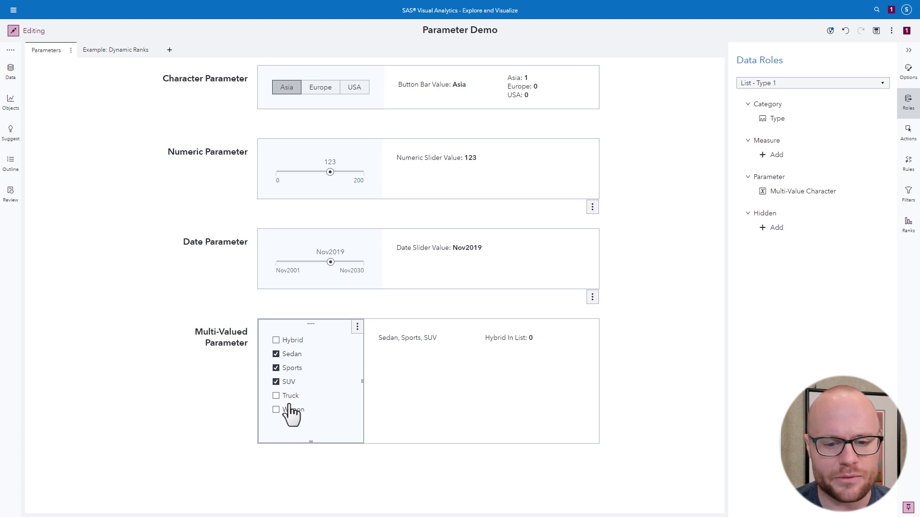
{"action": "left_click", "coordinate": [290, 411]}
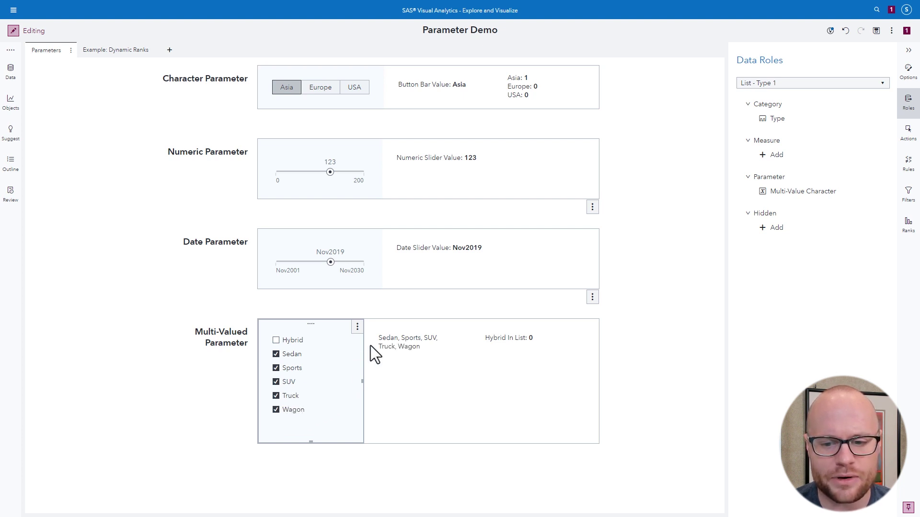
{"action": "left_click", "coordinate": [406, 360]}
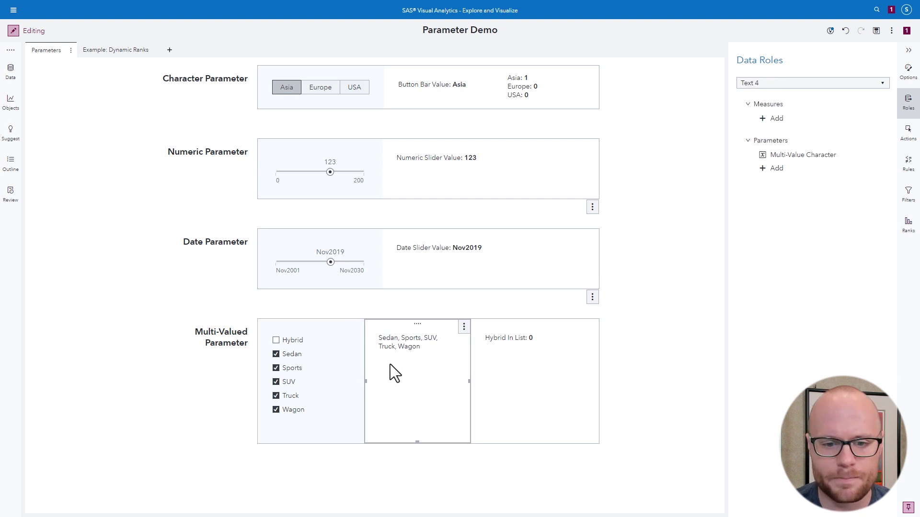
{"action": "left_click", "coordinate": [501, 361]}
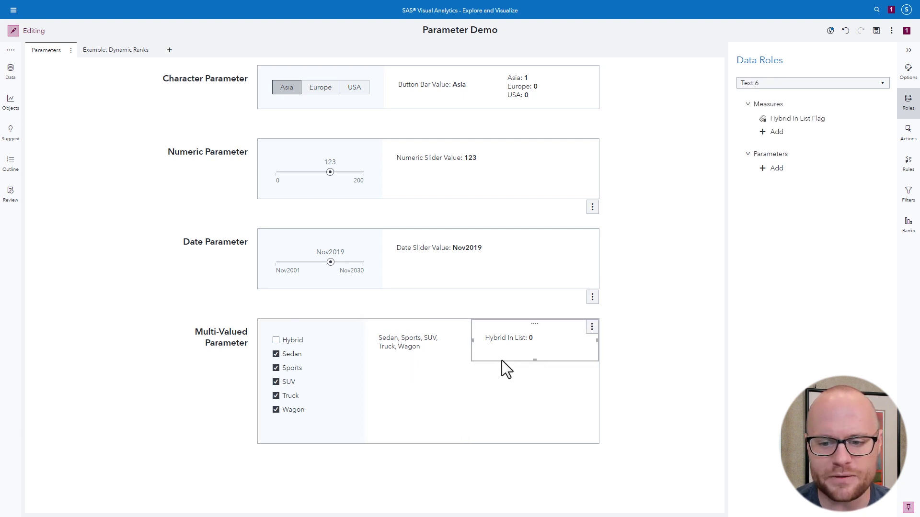
{"action": "left_click", "coordinate": [295, 342]}
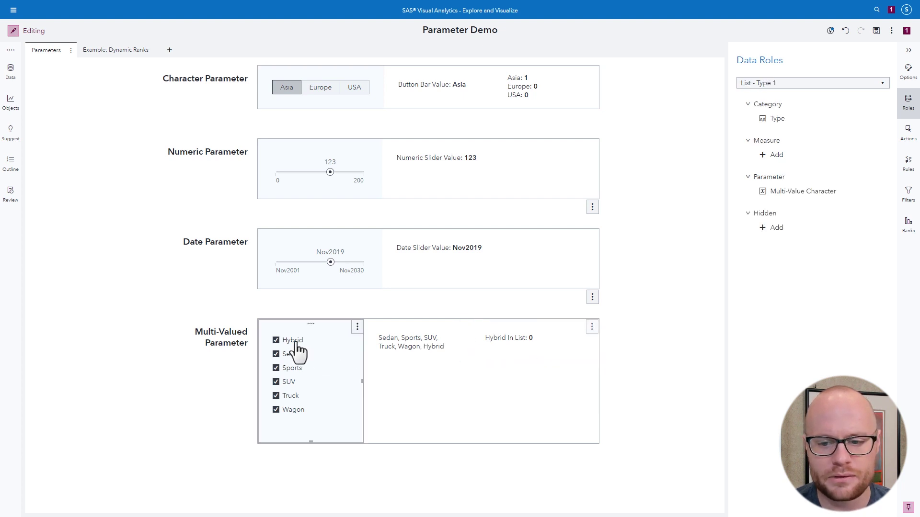
{"action": "left_click", "coordinate": [509, 347]}
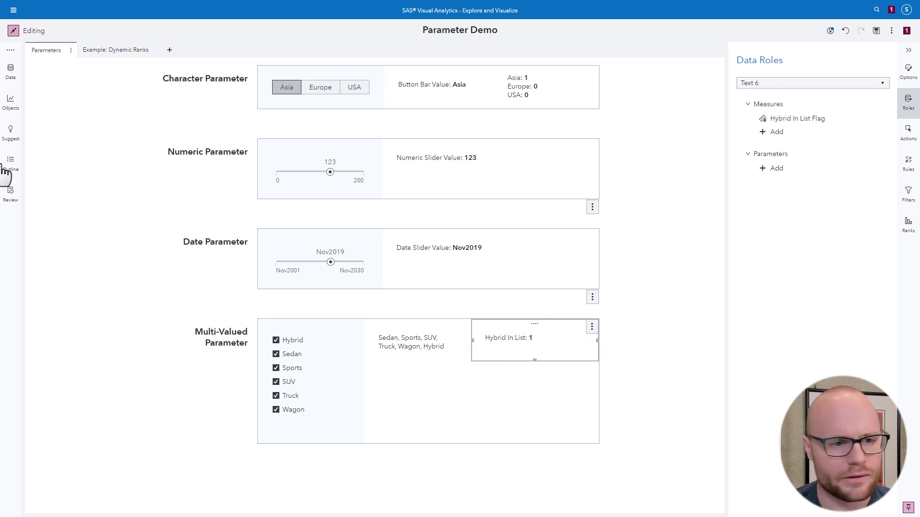
{"action": "left_click", "coordinate": [11, 77]}
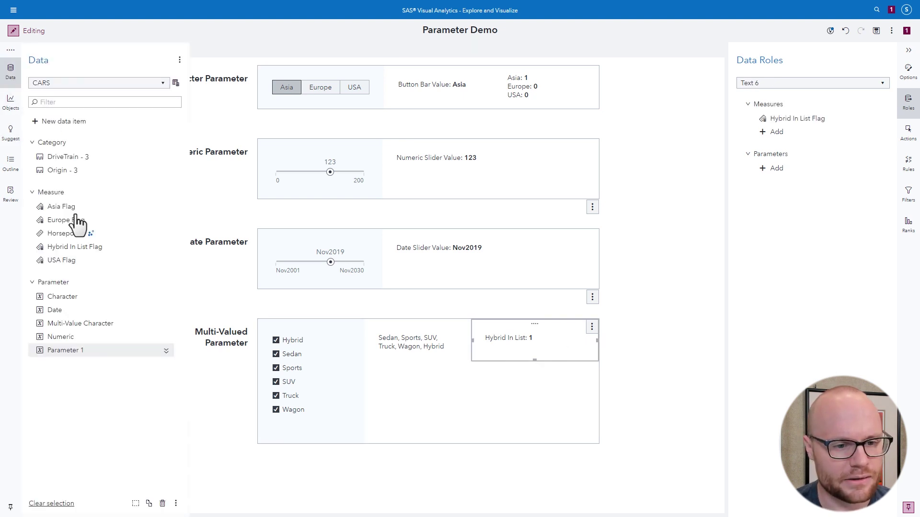
{"action": "right_click", "coordinate": [79, 257]}
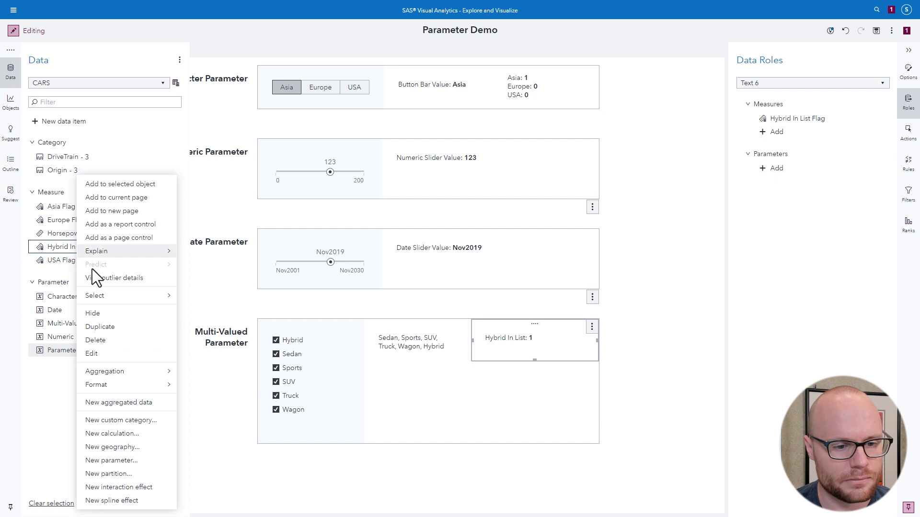
{"action": "left_click", "coordinate": [105, 350]}
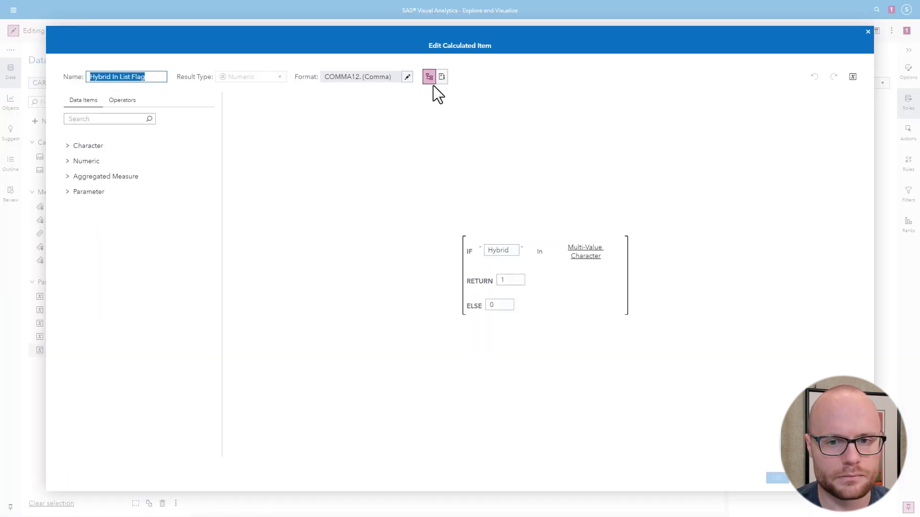
{"action": "left_click", "coordinate": [441, 78]}
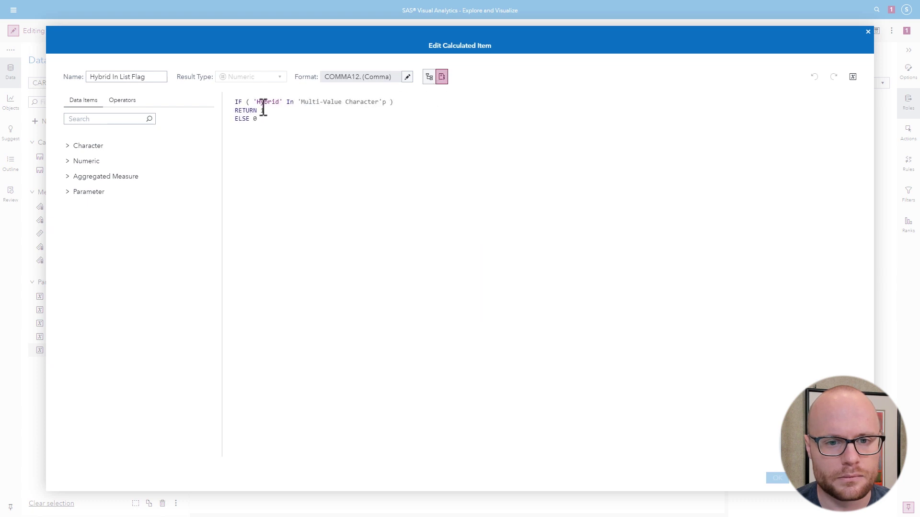
{"action": "left_click", "coordinate": [254, 103]}
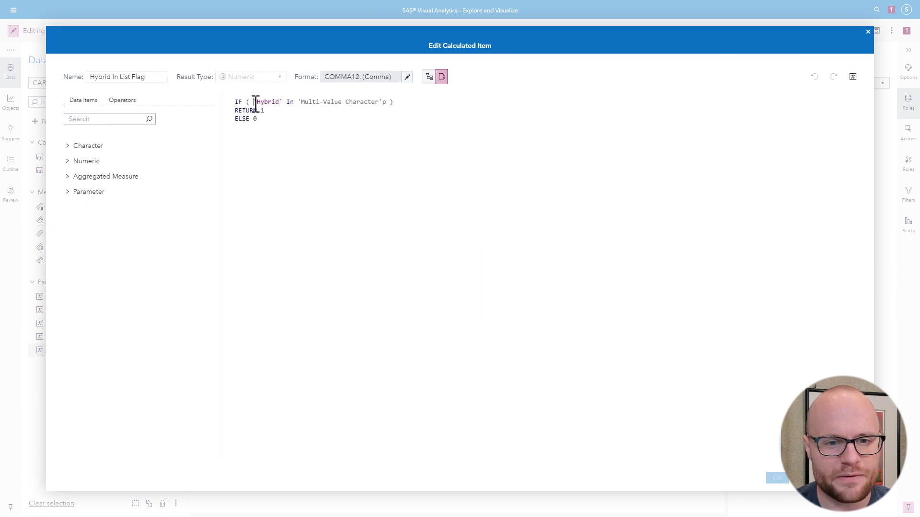
{"action": "left_click_drag", "start_coordinate": [256, 102], "coordinate": [390, 107]}
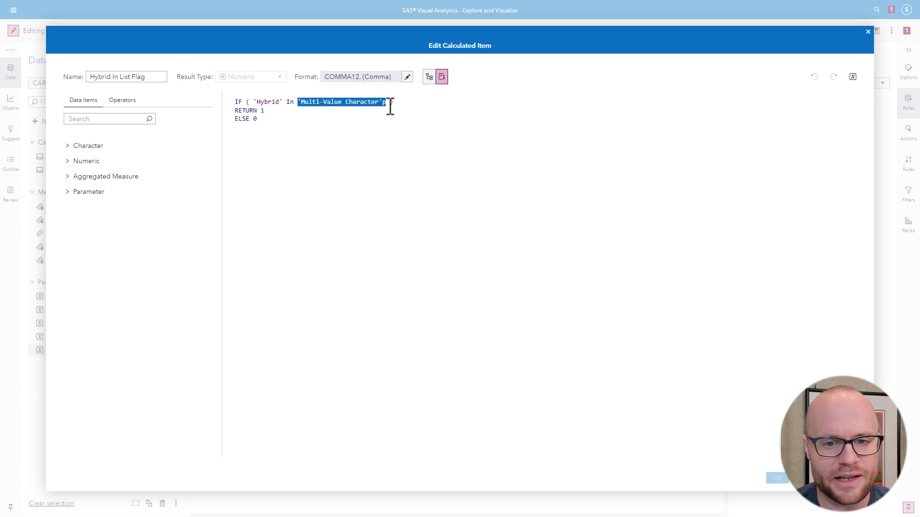
{"action": "left_click", "coordinate": [357, 110]}
{"action": "double_click", "coordinate": [263, 110]}
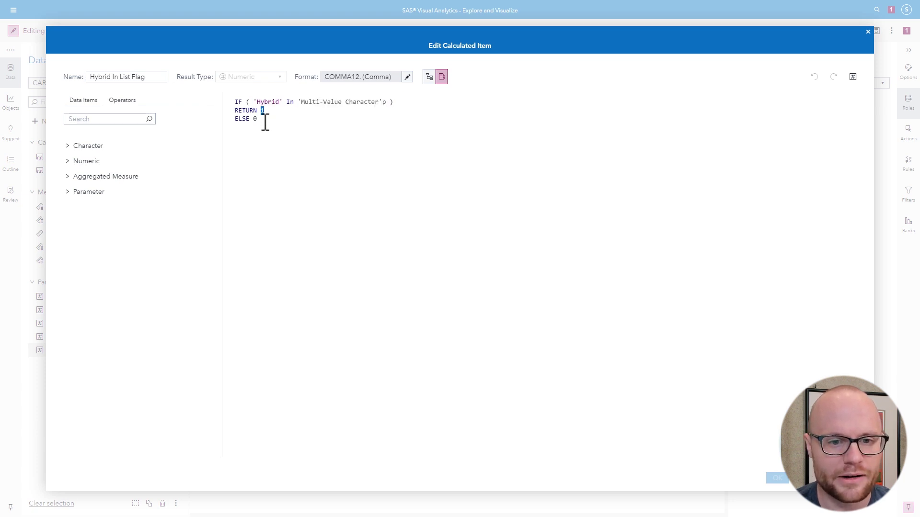
{"action": "double_click", "coordinate": [255, 118]}
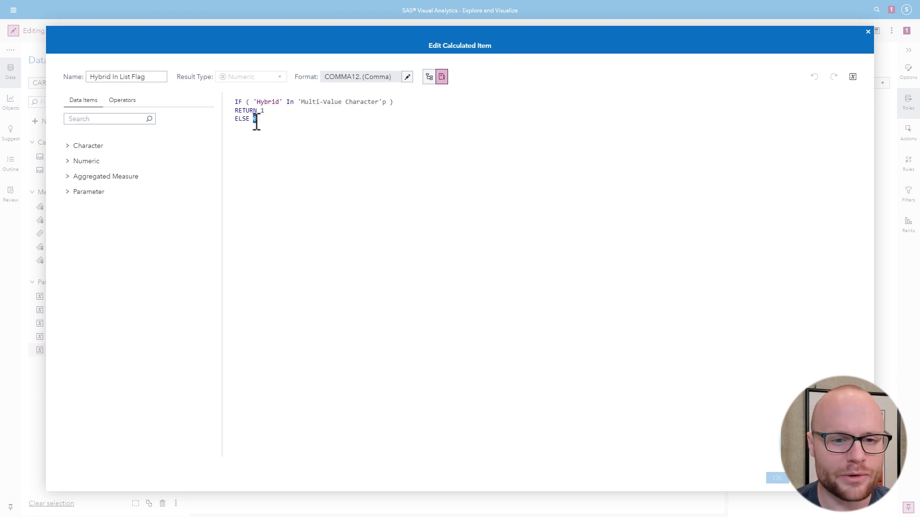
{"action": "left_click", "coordinate": [296, 121]}
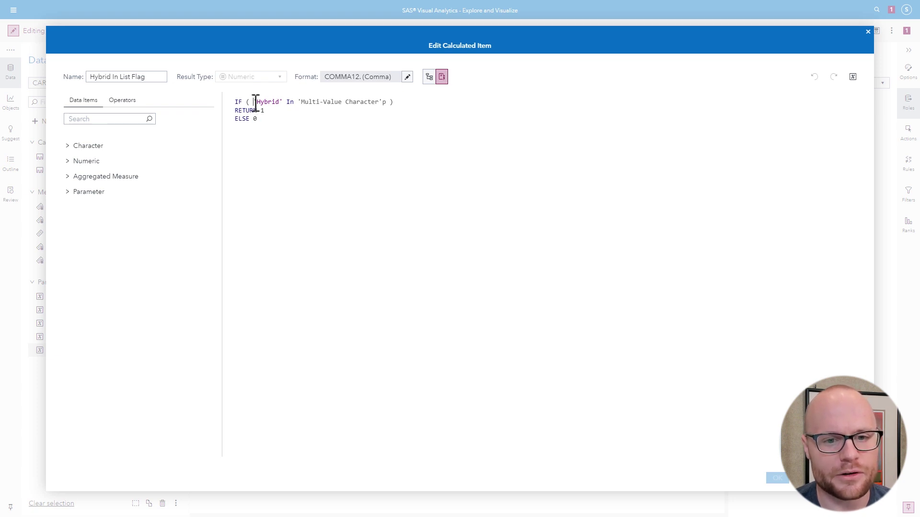
{"action": "left_click_drag", "start_coordinate": [254, 102], "coordinate": [282, 102]}
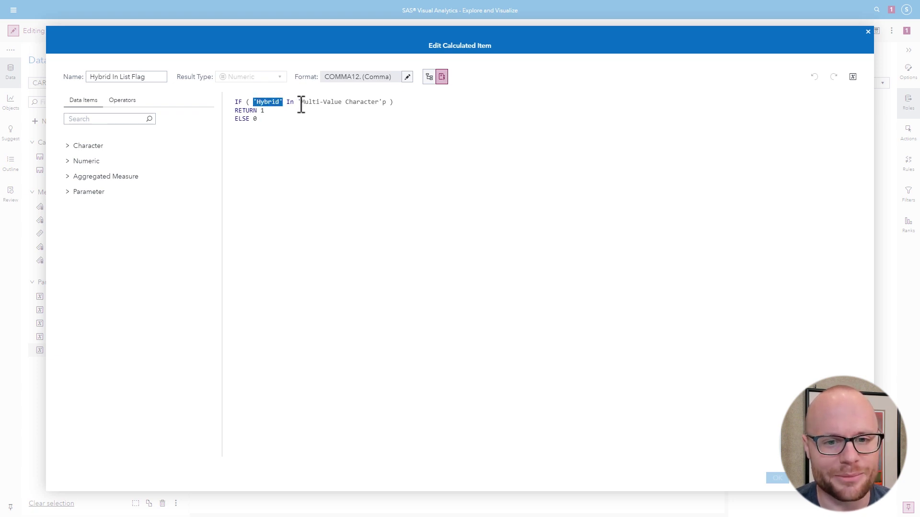
{"action": "left_click", "coordinate": [301, 103]}
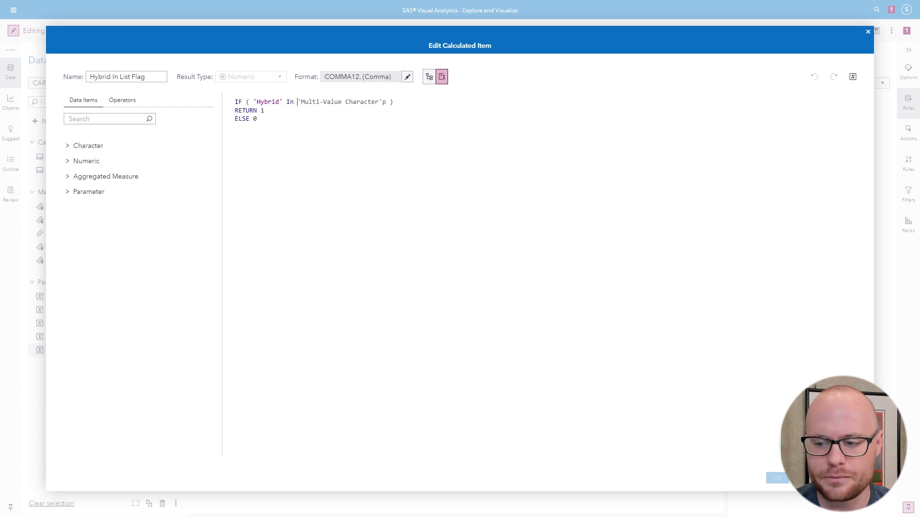
{"action": "left_click", "coordinate": [777, 478]}
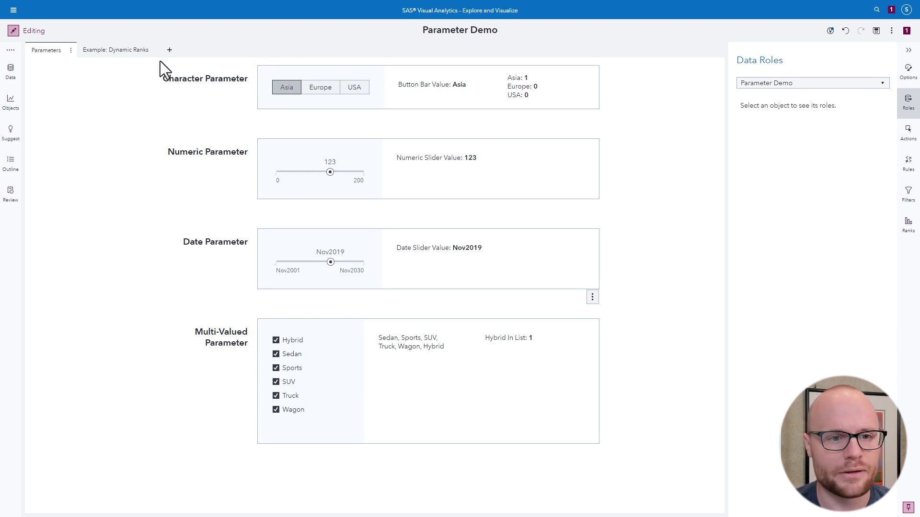
- On the Dynamic Ranks page, add a Model rank showing the top 15 to Horsepower by Model
{"action": "left_click", "coordinate": [138, 53]}
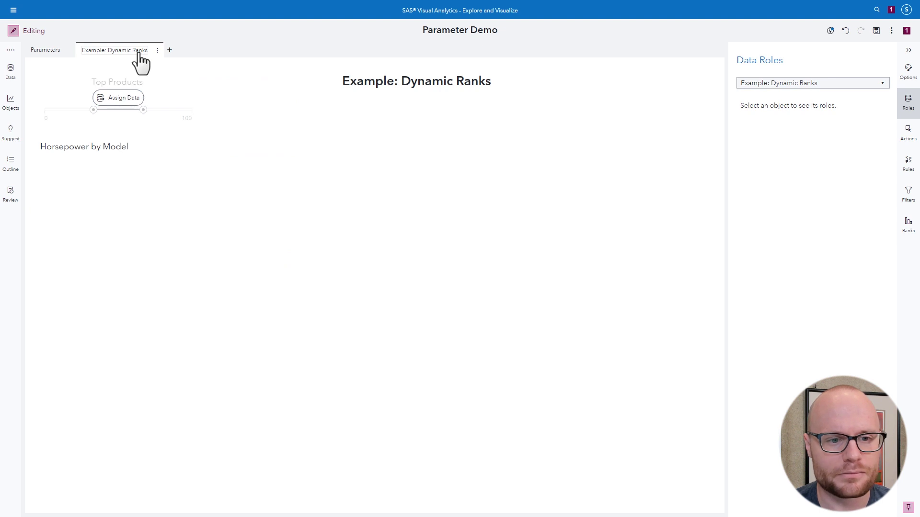
{"action": "left_click", "coordinate": [277, 228]}
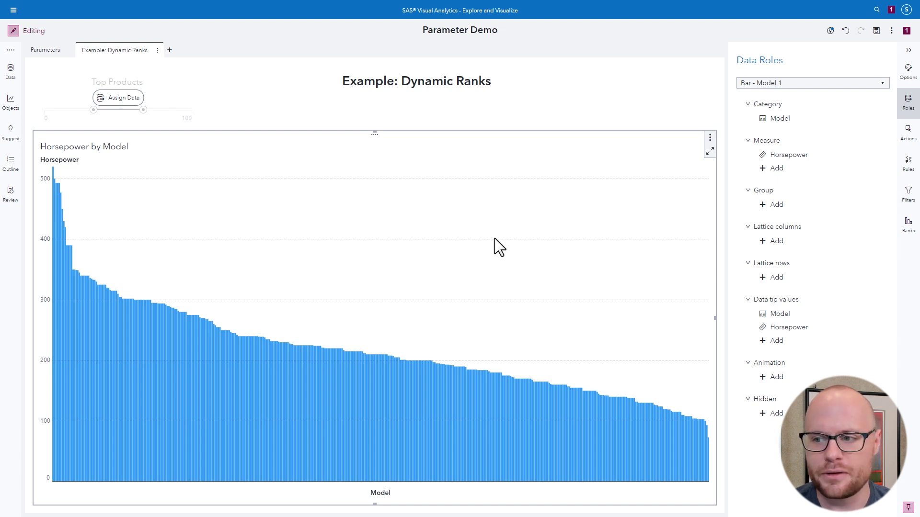
{"action": "left_click", "coordinate": [909, 224]}
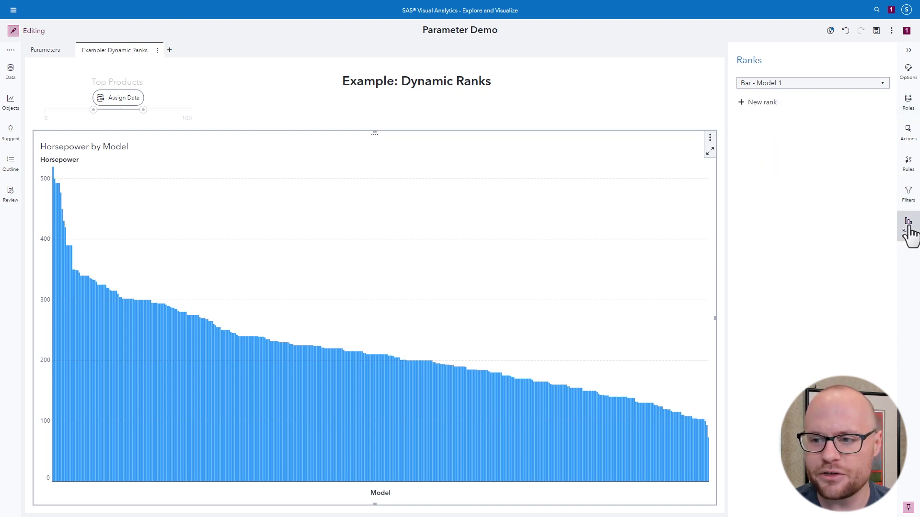
{"action": "left_click", "coordinate": [752, 107]}
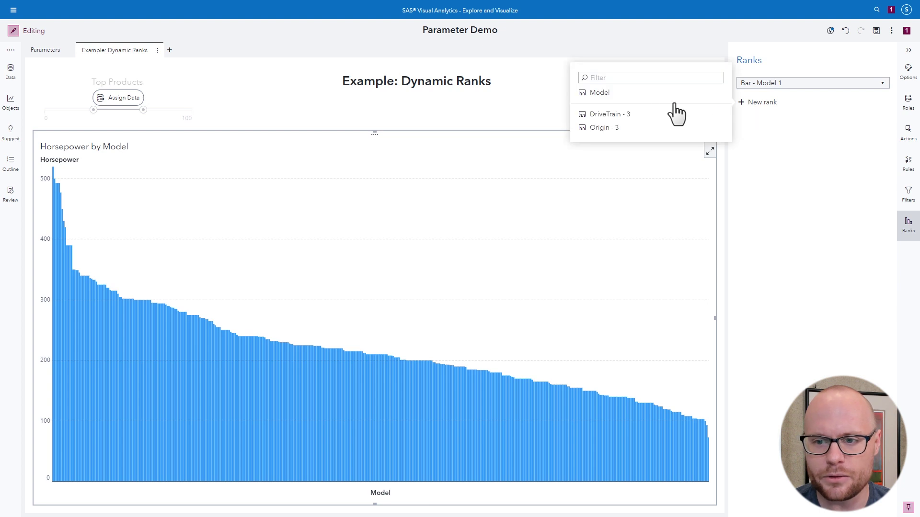
{"action": "left_click", "coordinate": [646, 94]}
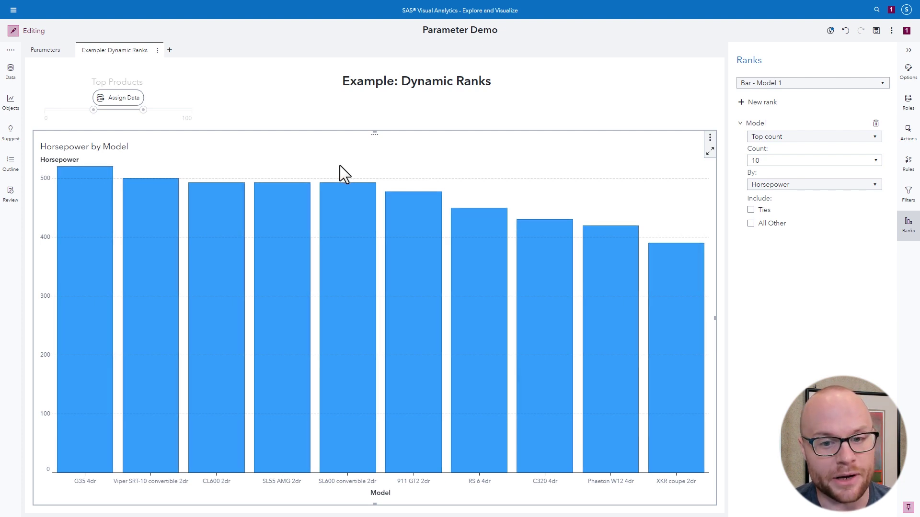
{"action": "left_click", "coordinate": [771, 160]}
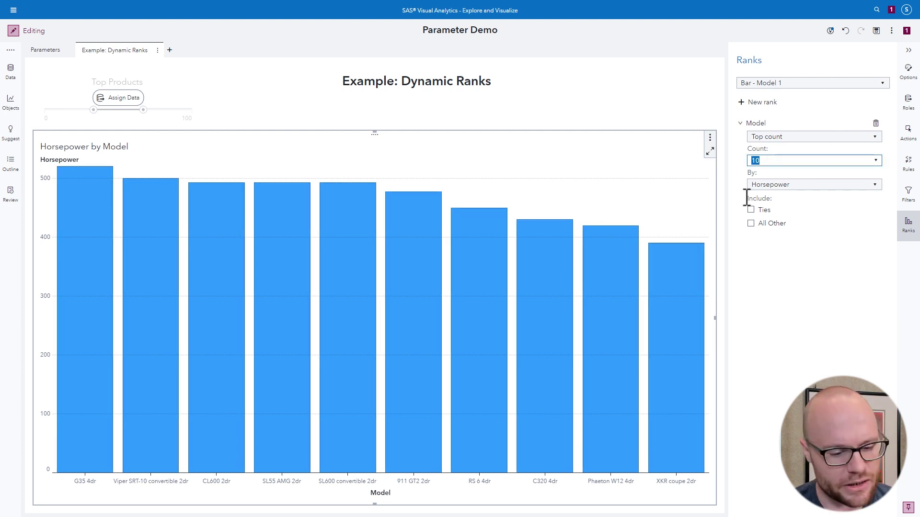
{"action": "type", "text": "15"}
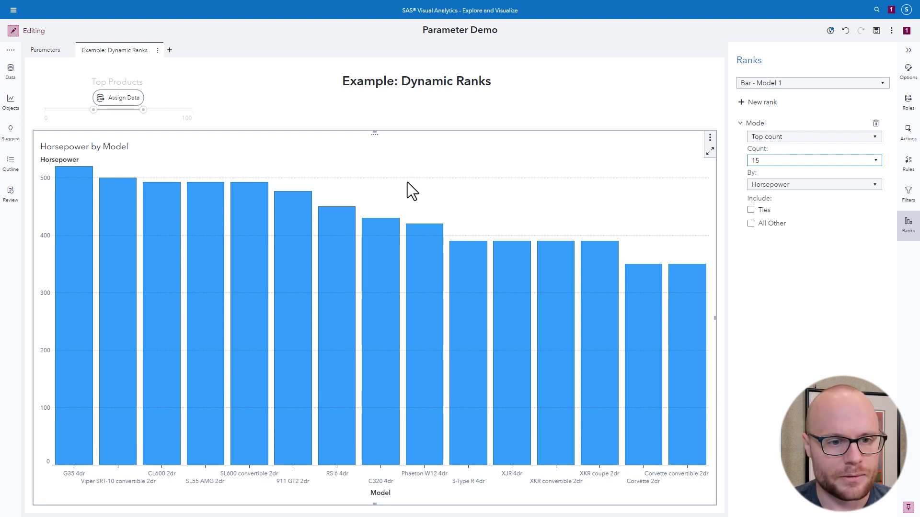
{"action": "left_click", "coordinate": [16, 77]}
- Create a new parameter named Rank with a minimum of 1 and a maximum of 15
{"action": "left_click", "coordinate": [57, 123]}
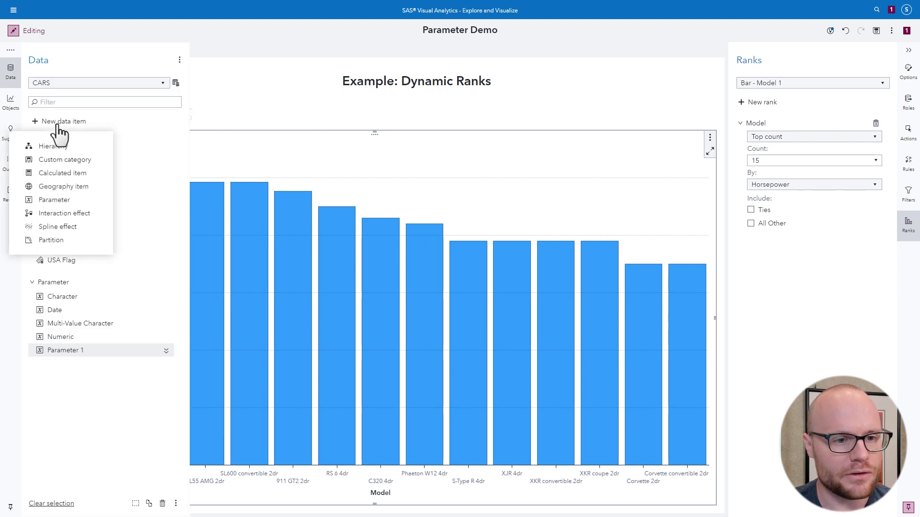
{"action": "left_click", "coordinate": [54, 201]}
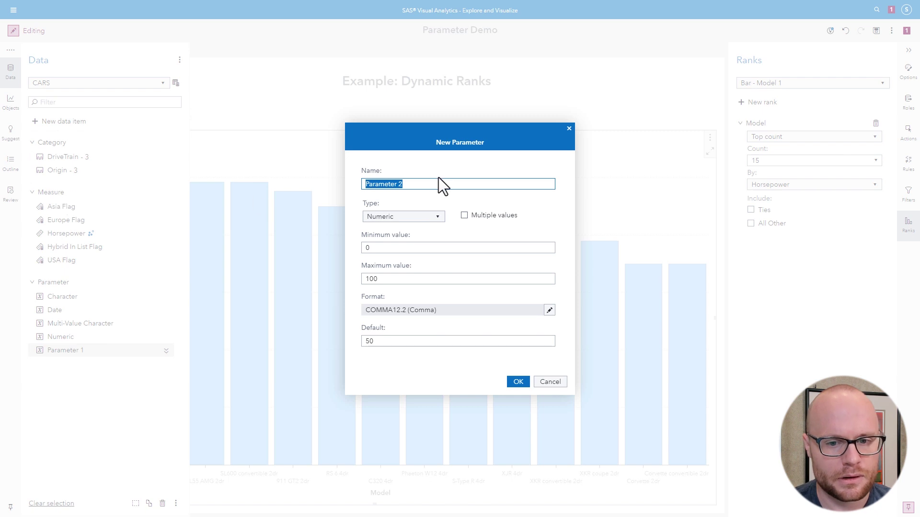
{"action": "type", "text": "Rank"}
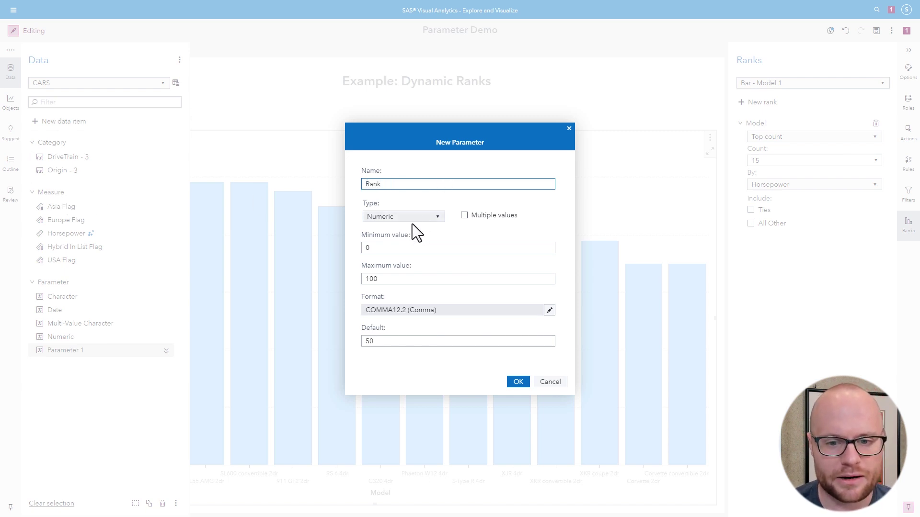
{"action": "left_click", "coordinate": [428, 249]}
{"action": "type", "text": "1"}
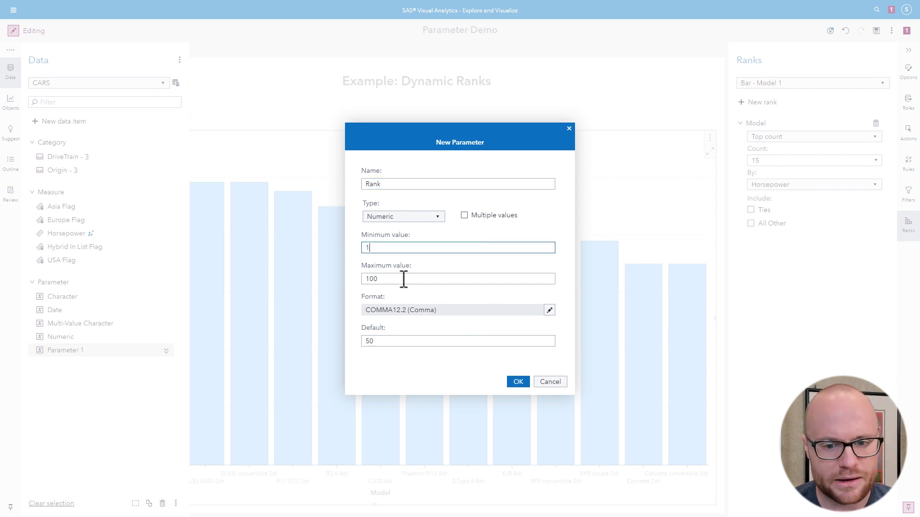
{"action": "left_click", "coordinate": [403, 279]}
{"action": "type", "text": "15"}
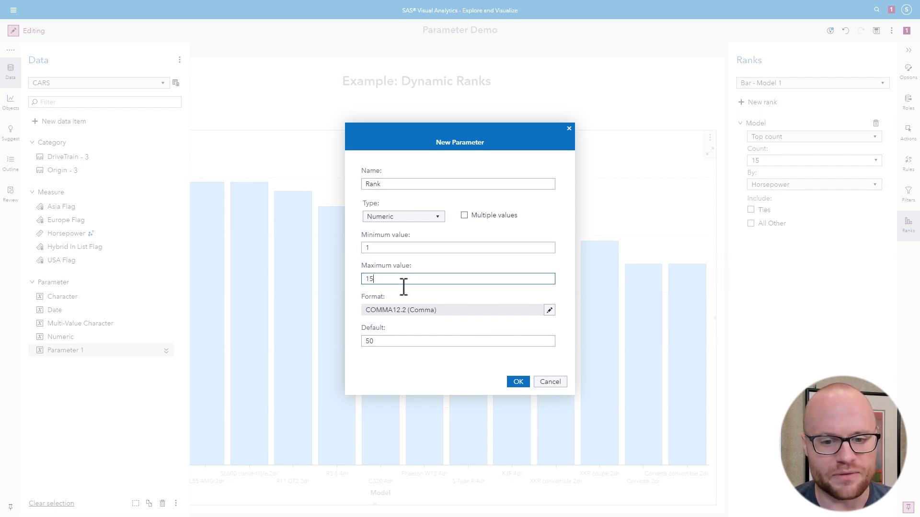
- Give Rank a Comma format with 0 decimals and a default value of 10
{"action": "left_click", "coordinate": [549, 311]}
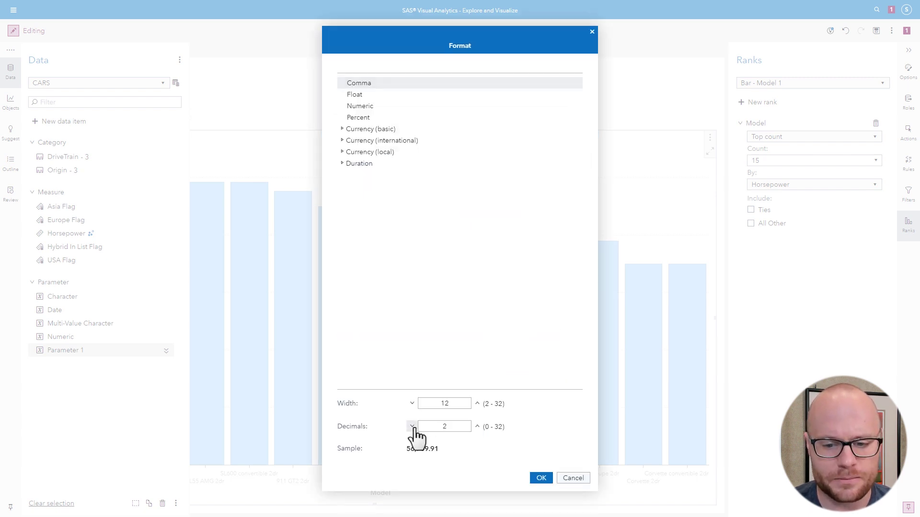
{"action": "left_click", "coordinate": [540, 478]}
{"action": "double_click", "coordinate": [407, 341]}
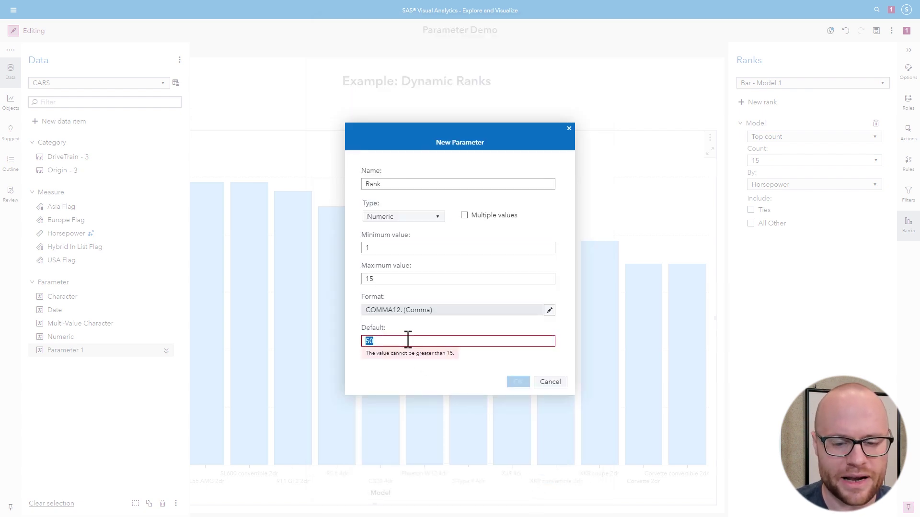
{"action": "type", "text": "10"}
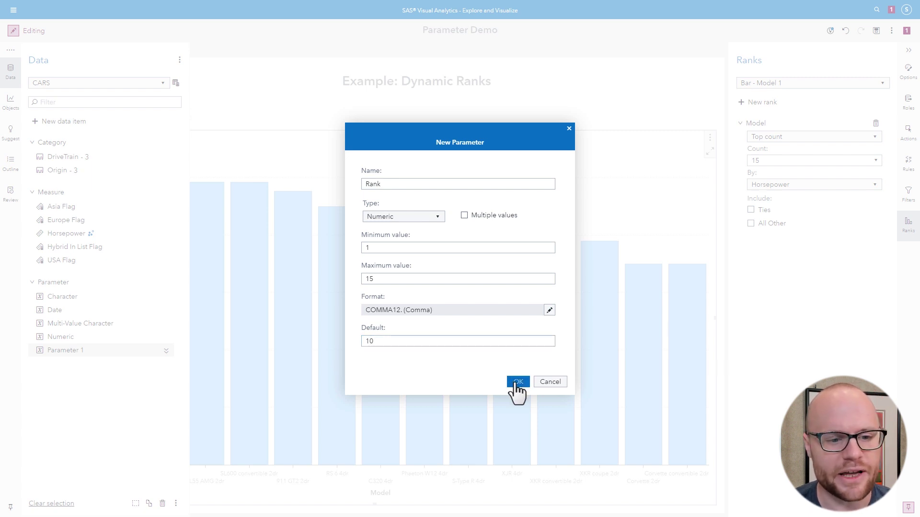
{"action": "left_click", "coordinate": [517, 384]}
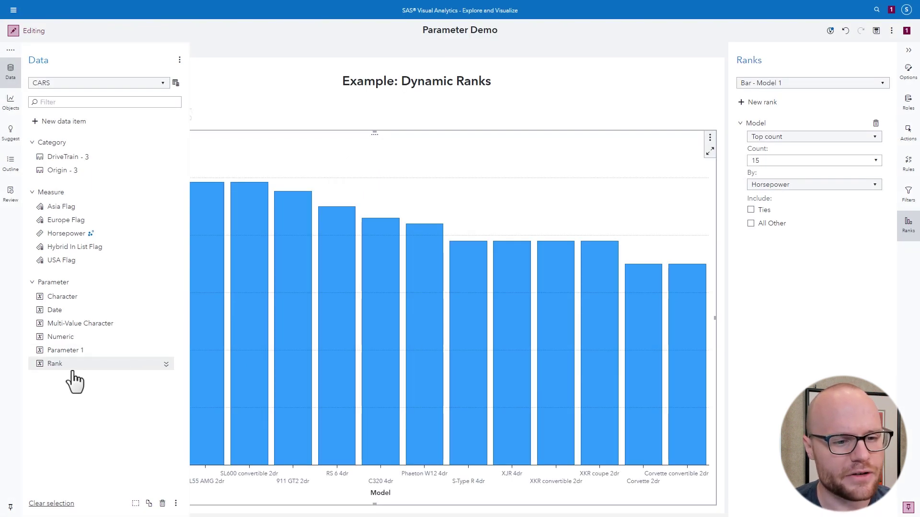
- Assign the Rank parameter to the Top Products slider
{"action": "left_click", "coordinate": [267, 59]}
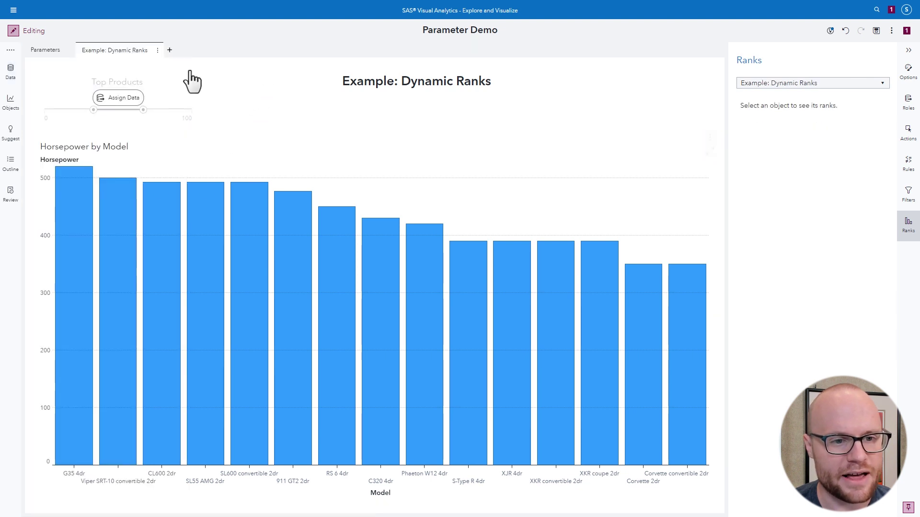
{"action": "left_click", "coordinate": [153, 82]}
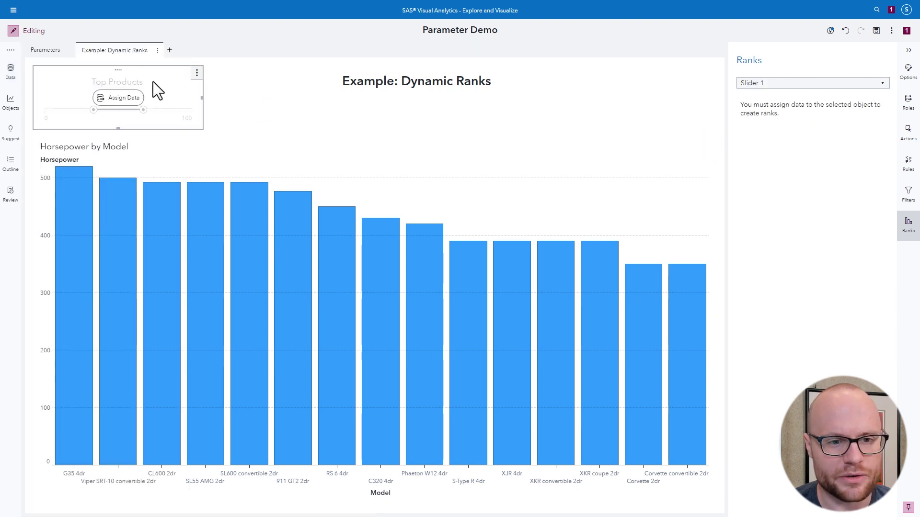
{"action": "left_click", "coordinate": [912, 104]}
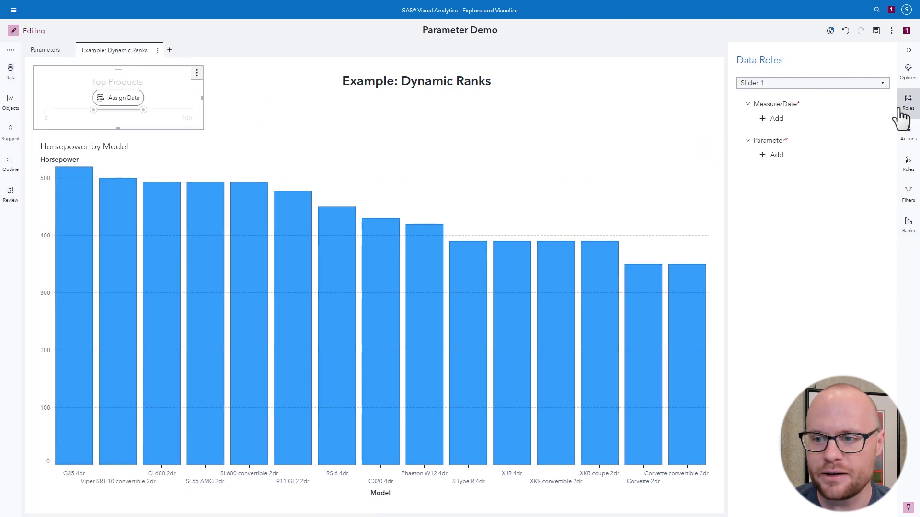
{"action": "left_click", "coordinate": [788, 154]}
{"action": "left_click", "coordinate": [693, 176]}
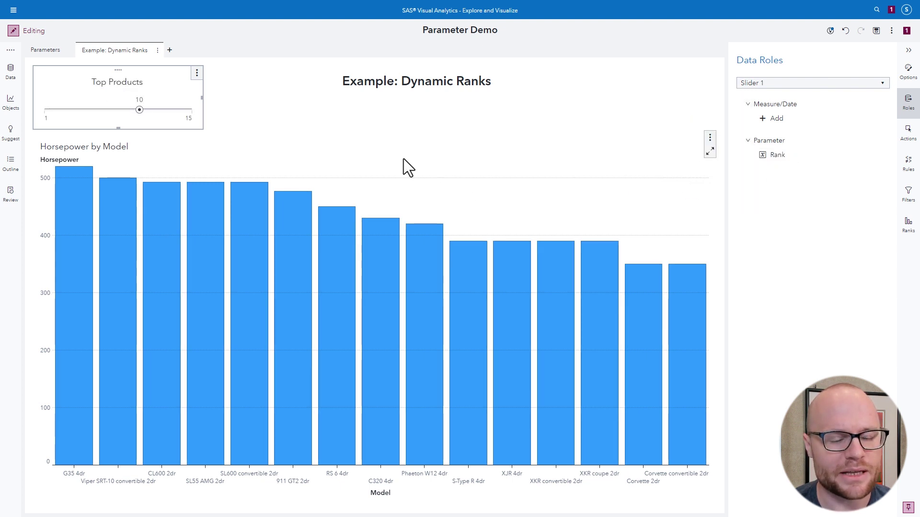
- Set the Horsepower by Model bar chart's rank count to the Rank parameter
{"action": "left_click", "coordinate": [434, 191]}
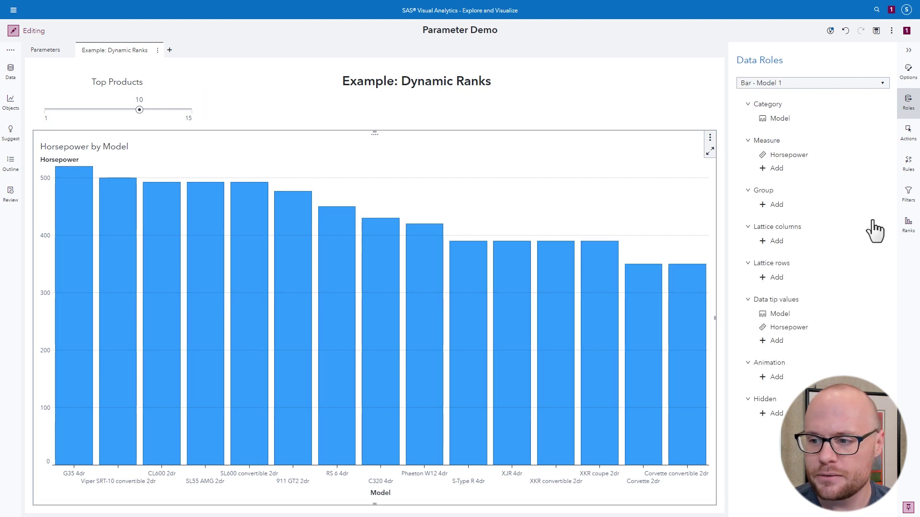
{"action": "left_click", "coordinate": [904, 224]}
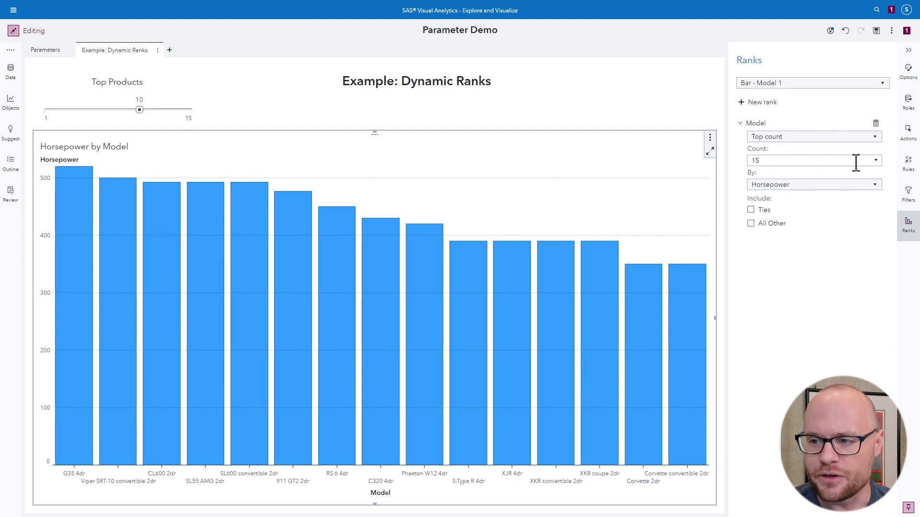
{"action": "left_click", "coordinate": [876, 163]}
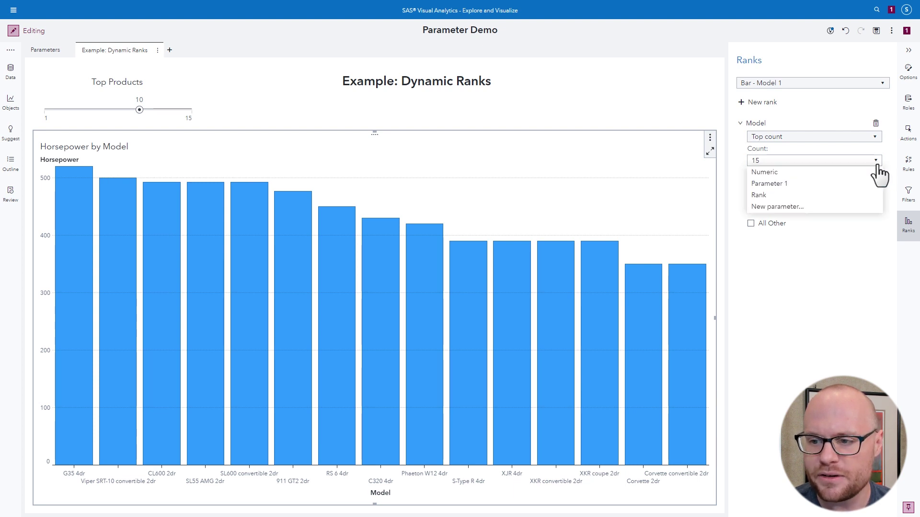
{"action": "left_click", "coordinate": [773, 195]}
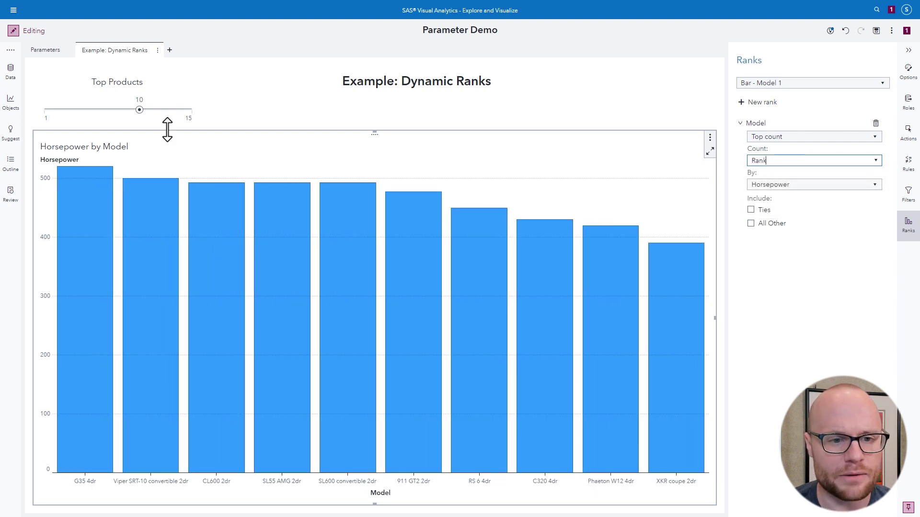
{"action": "left_click_drag", "start_coordinate": [140, 111], "coordinate": [90, 112]}
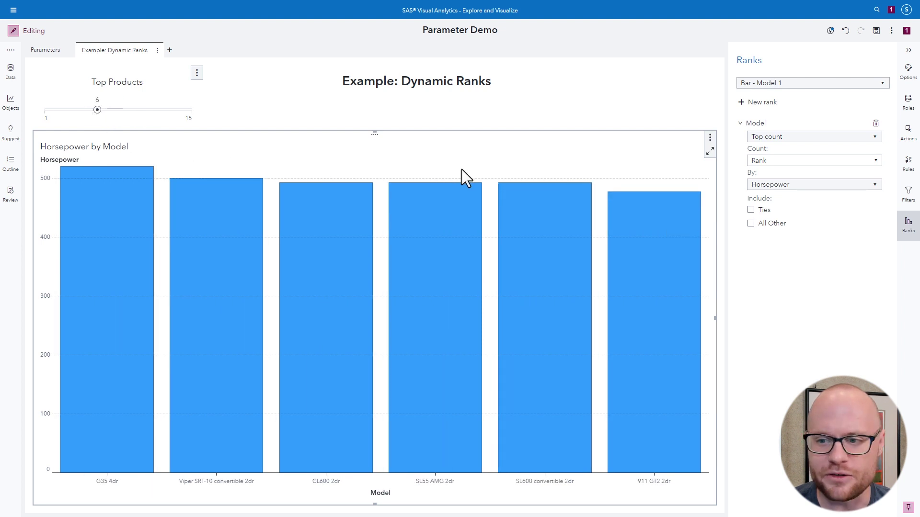
{"action": "left_click", "coordinate": [113, 96]}
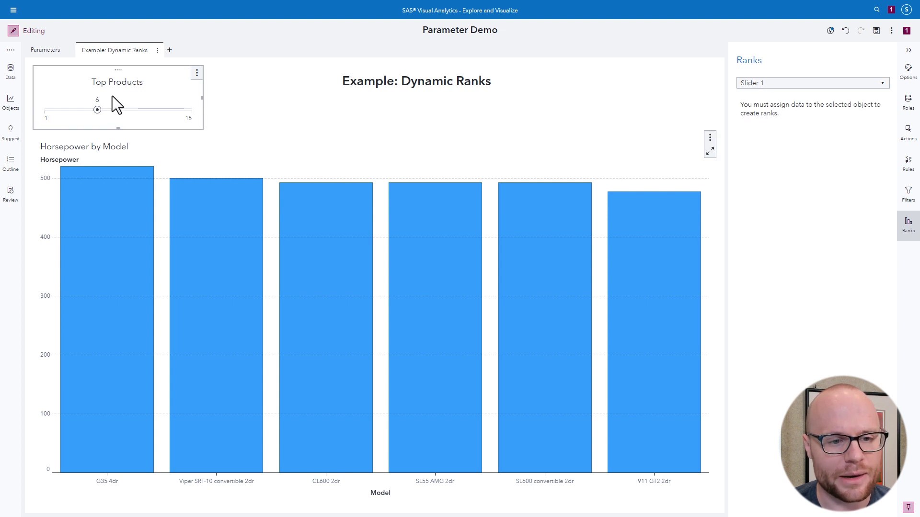
{"action": "left_click", "coordinate": [378, 172]}
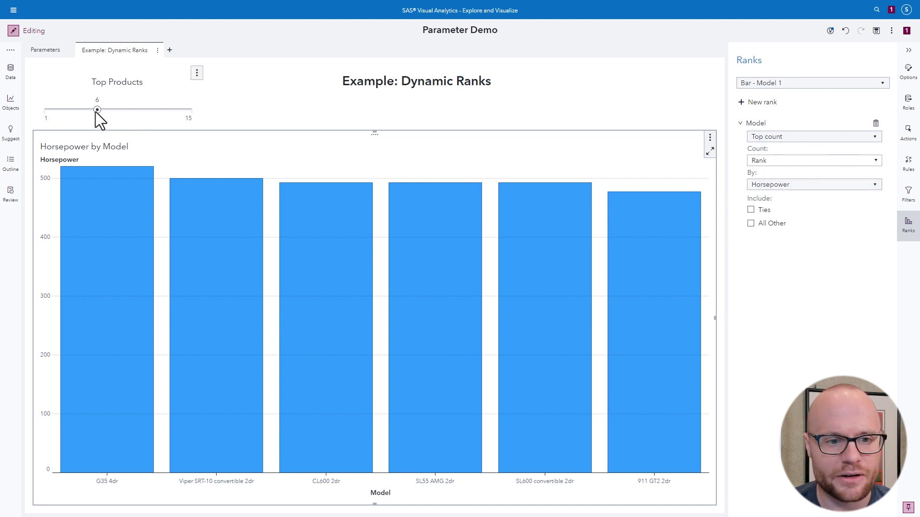
{"action": "left_click_drag", "start_coordinate": [98, 110], "coordinate": [142, 112]}
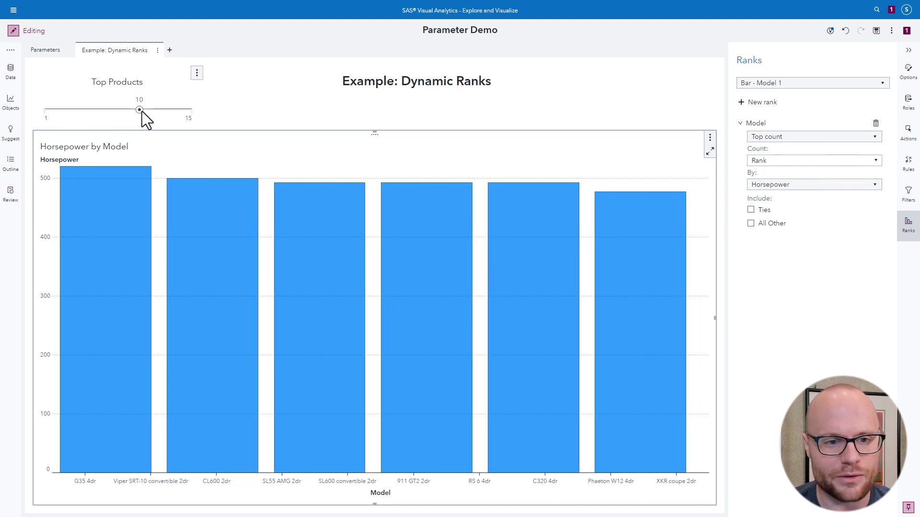